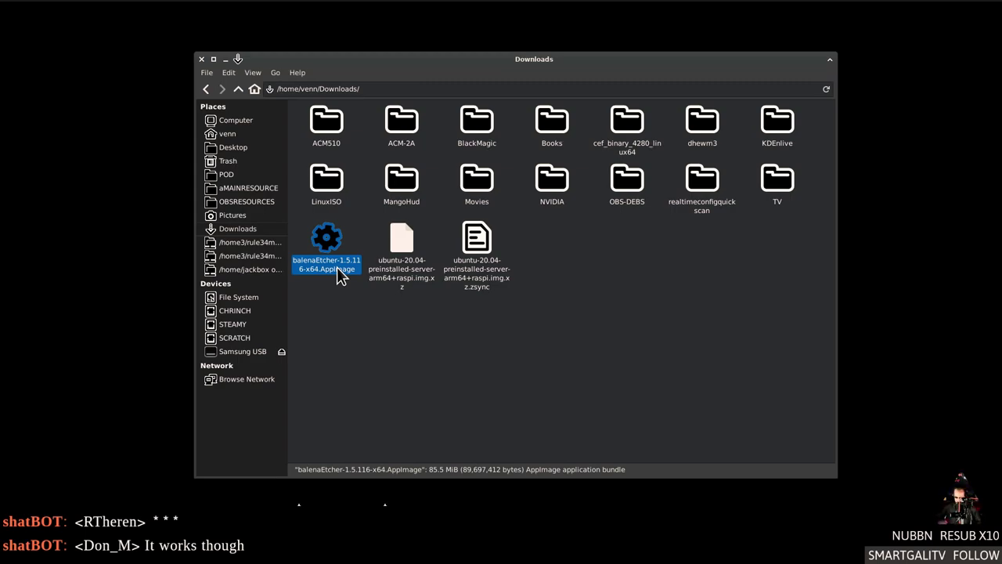
Step: Launch balenaEtcher-1.5.116-x64.AppImage from Downloads and load ubuntu-20.04-preinstalled-server-arm64+raspi.img.xz as the image to flash
double_click(341, 274)
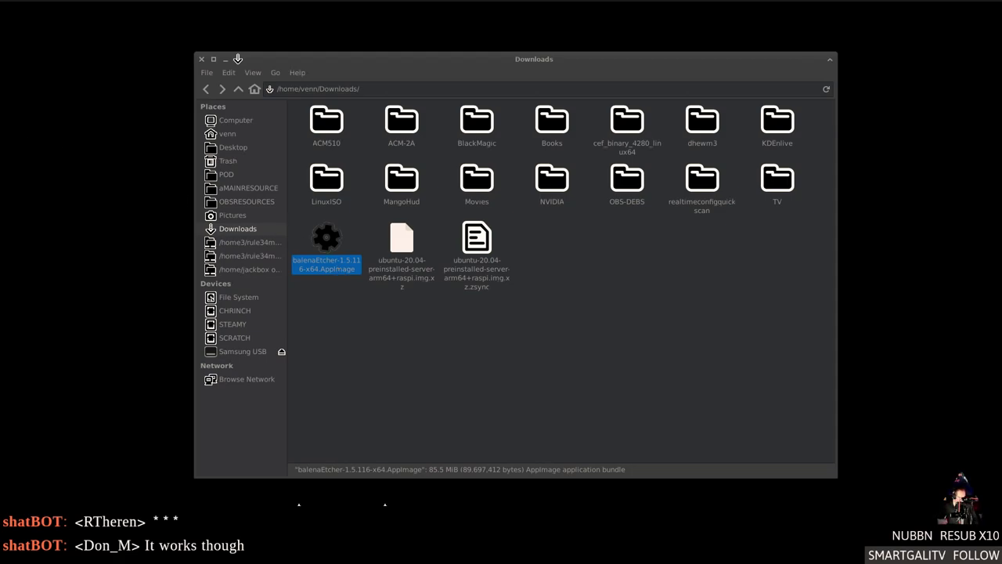
left_click_drag(68, 226, 493, 174)
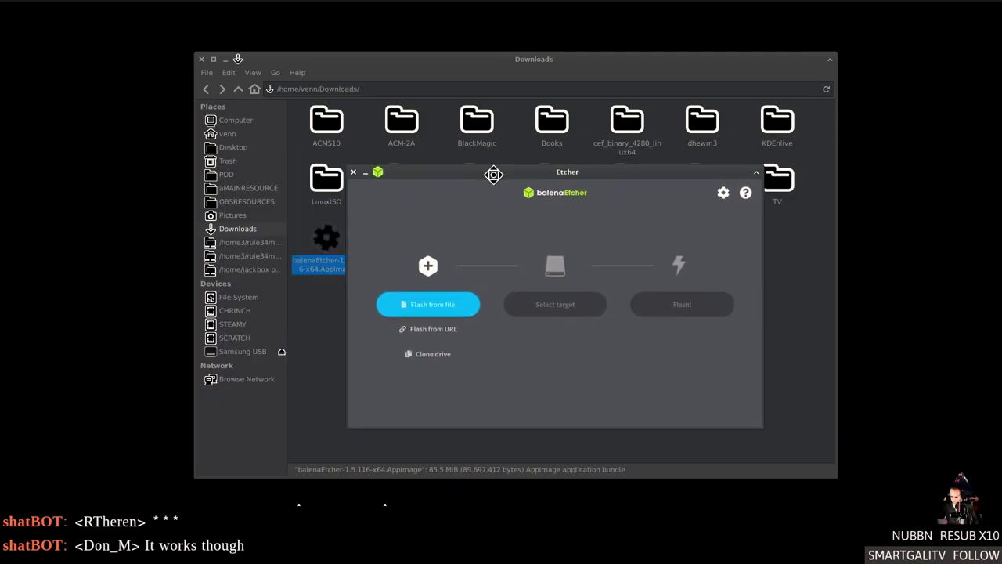
left_click(420, 303)
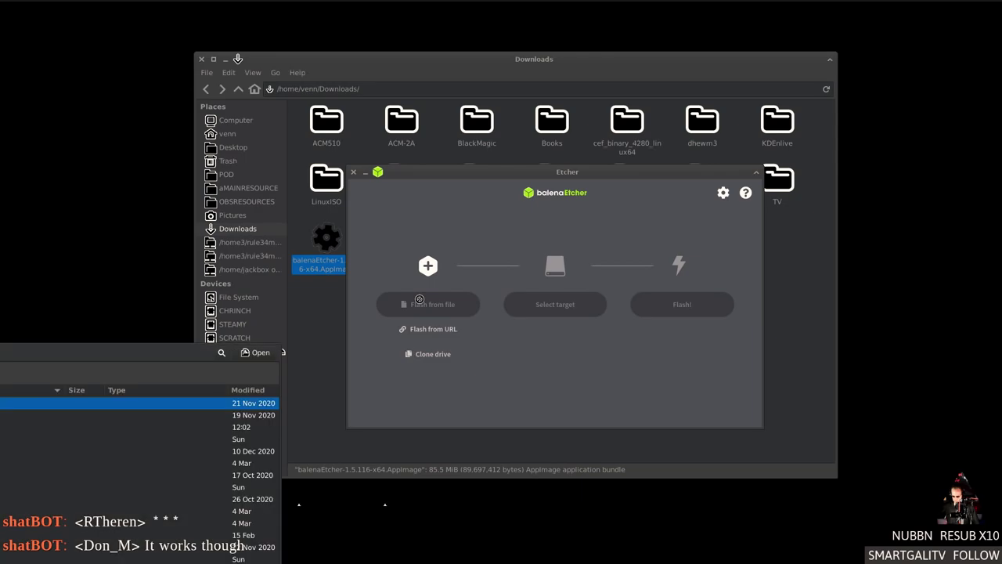
left_click_drag(121, 349, 641, 147)
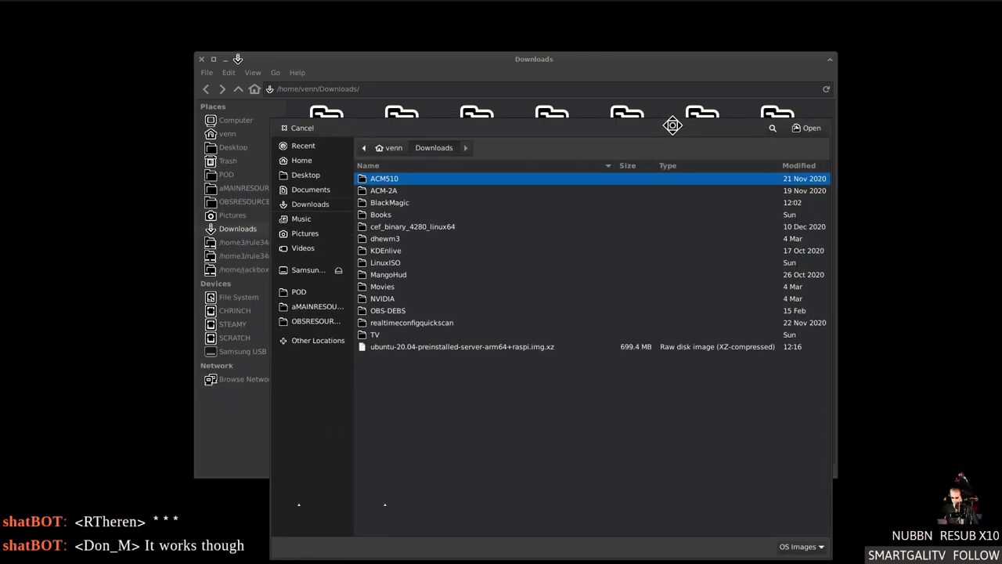
left_click(460, 368)
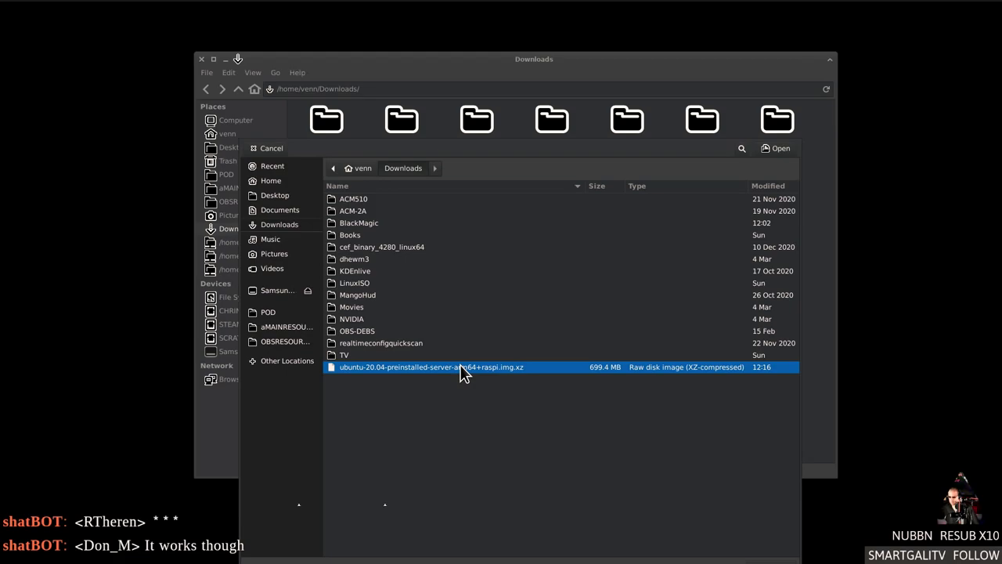
left_click(775, 148)
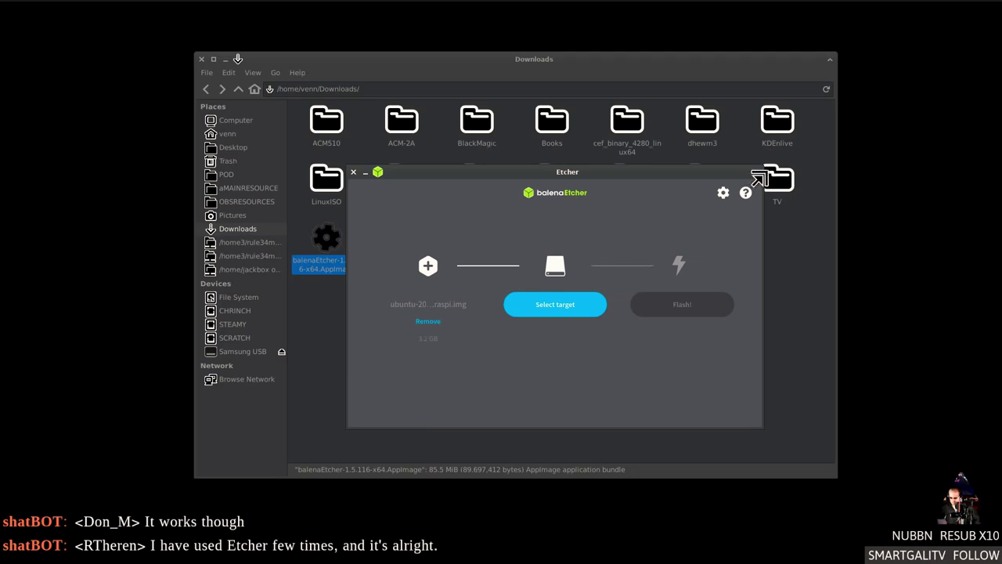
Step: Choose the 64.2 GB Samsung Flash_Drive_FIT at /dev/sdc as the flash target, reviewing the hidden drives before confirming
left_click(570, 313)
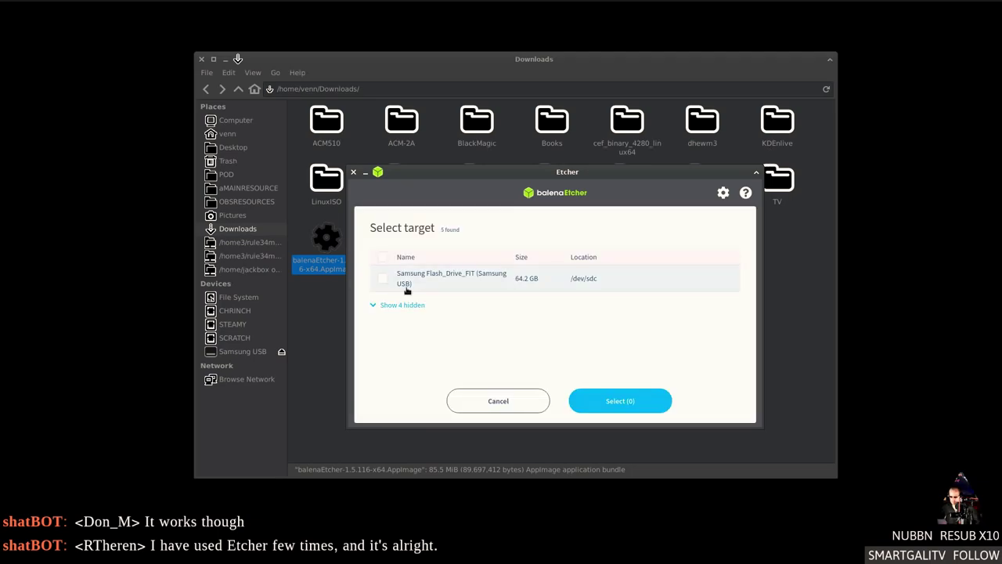
left_click(382, 277)
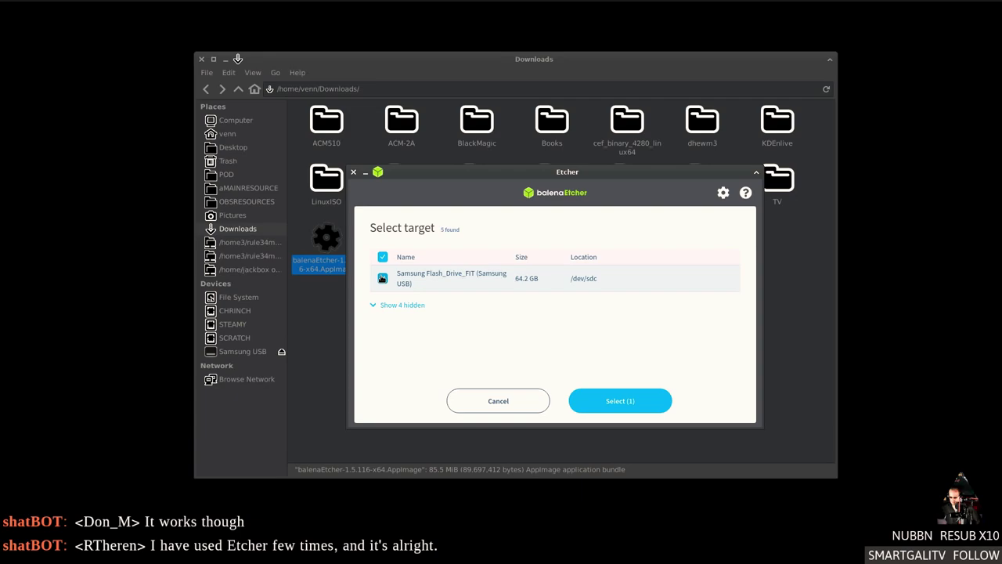
left_click(411, 309)
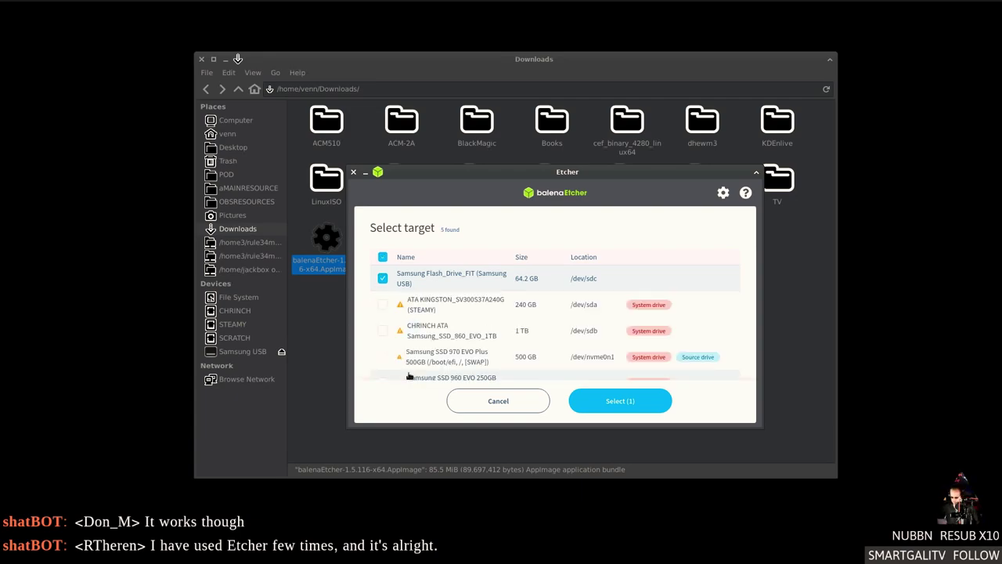
scroll(613, 356, "down", 1)
scroll(613, 356, "down", 1)
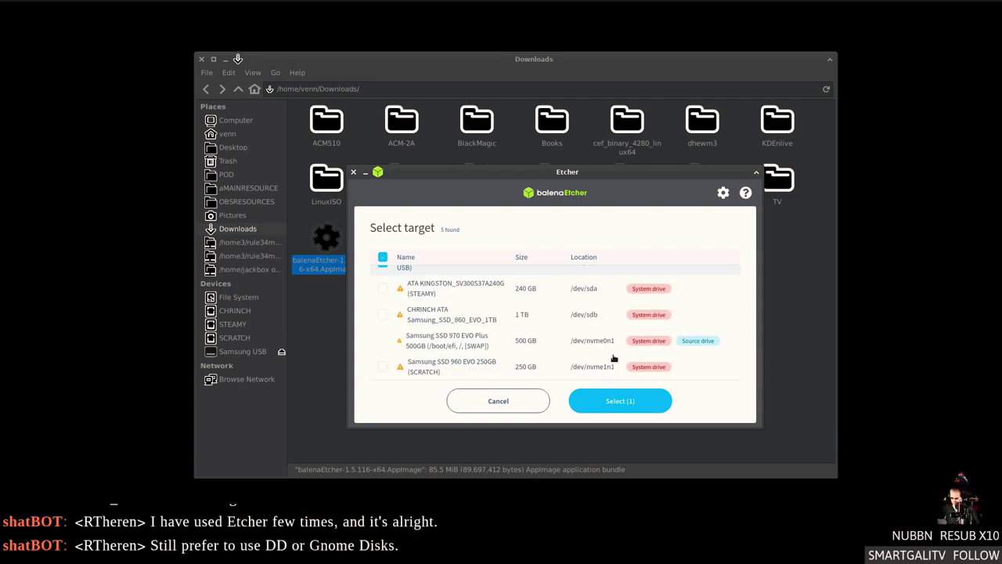
scroll(613, 356, "up", 2)
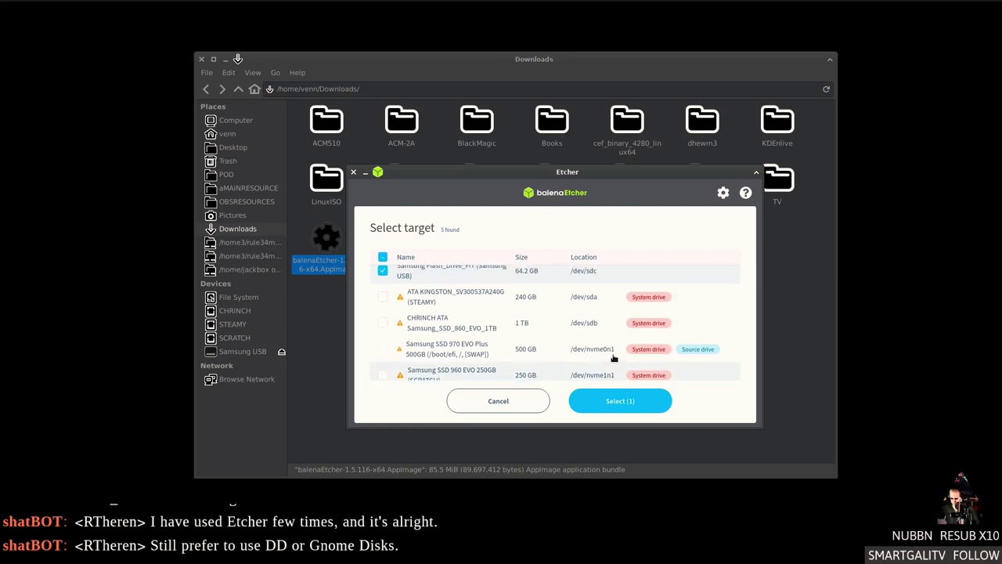
left_click(590, 400)
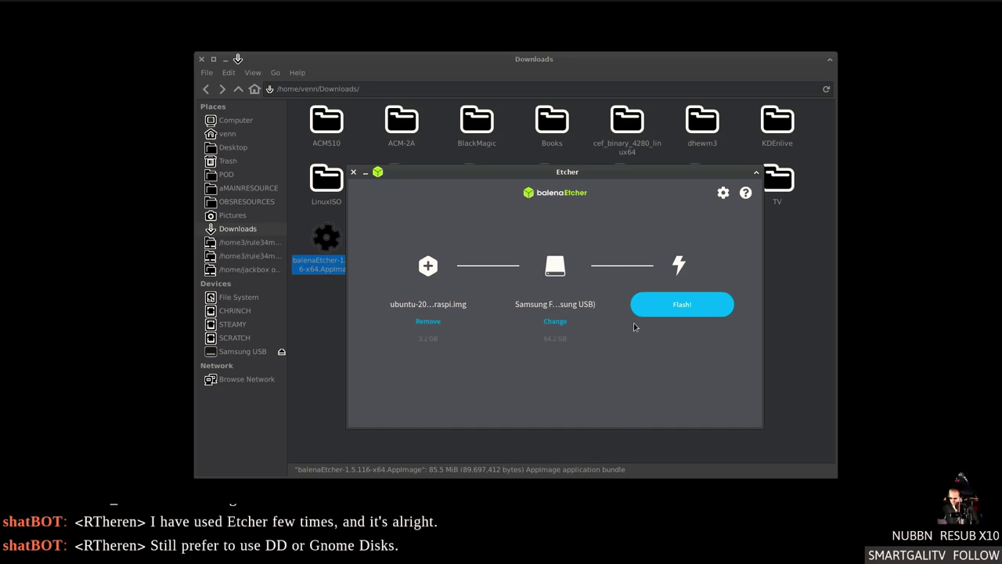
Step: Start flashing the Ubuntu image to the Samsung USB drive and authenticate with the account password
left_click(674, 309)
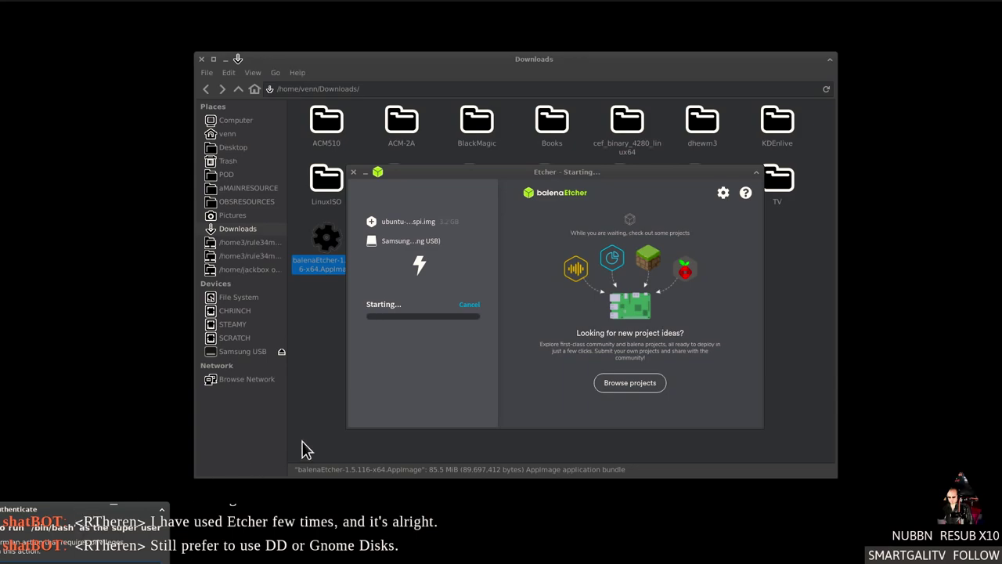
left_click_drag(3, 510, 501, 301)
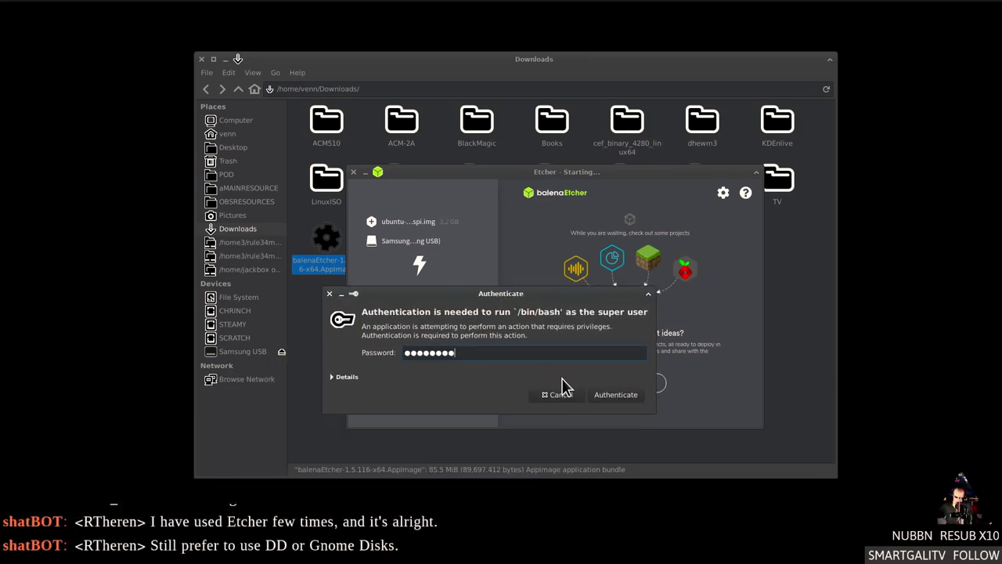
left_click(618, 399)
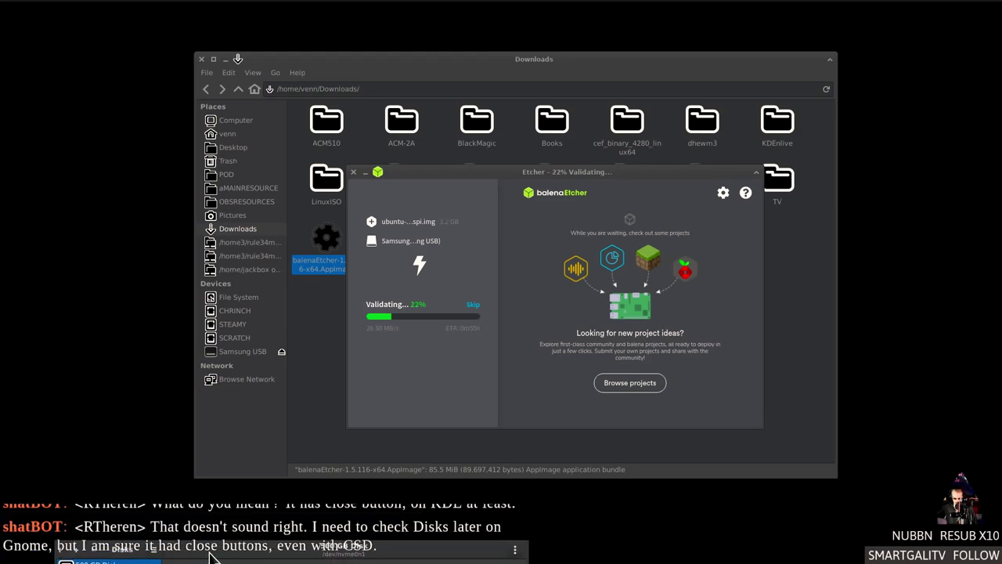
Step: Bring the Disks window into view, inspect its header controls and drive options, and move it back out of the way
left_click_drag(211, 556, 361, 133)
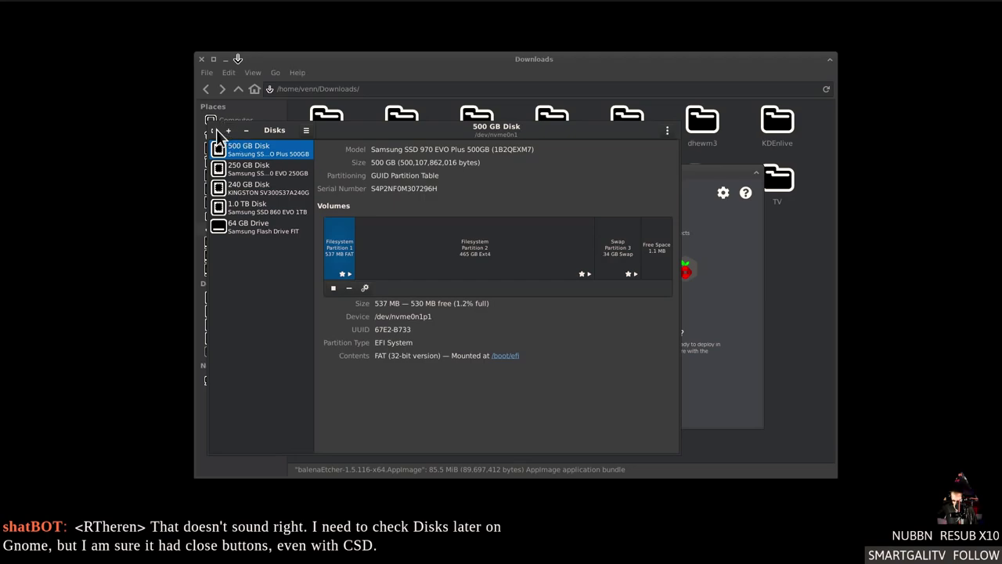
left_click_drag(213, 135, 251, 146)
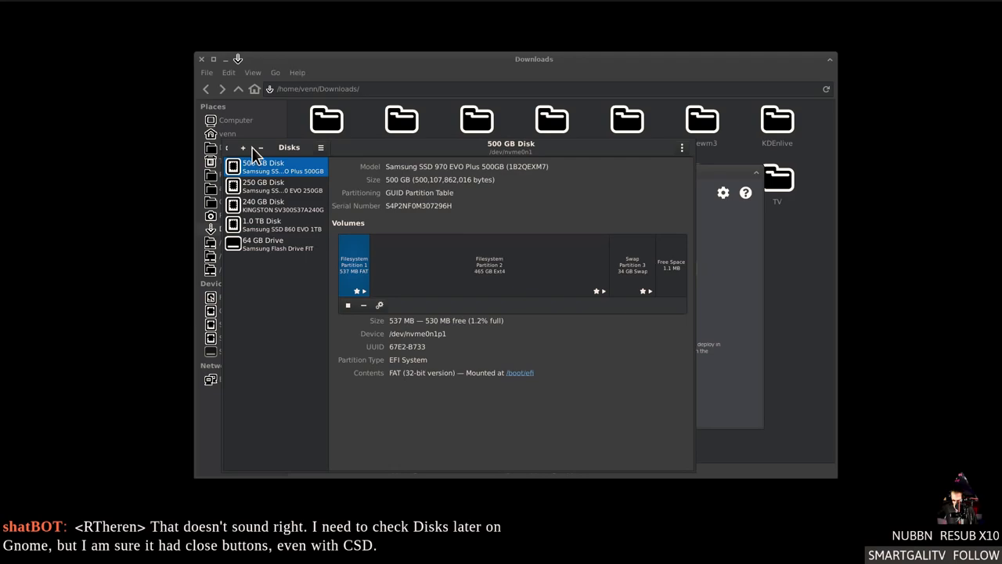
left_click(320, 148)
left_click(322, 150)
left_click(678, 150)
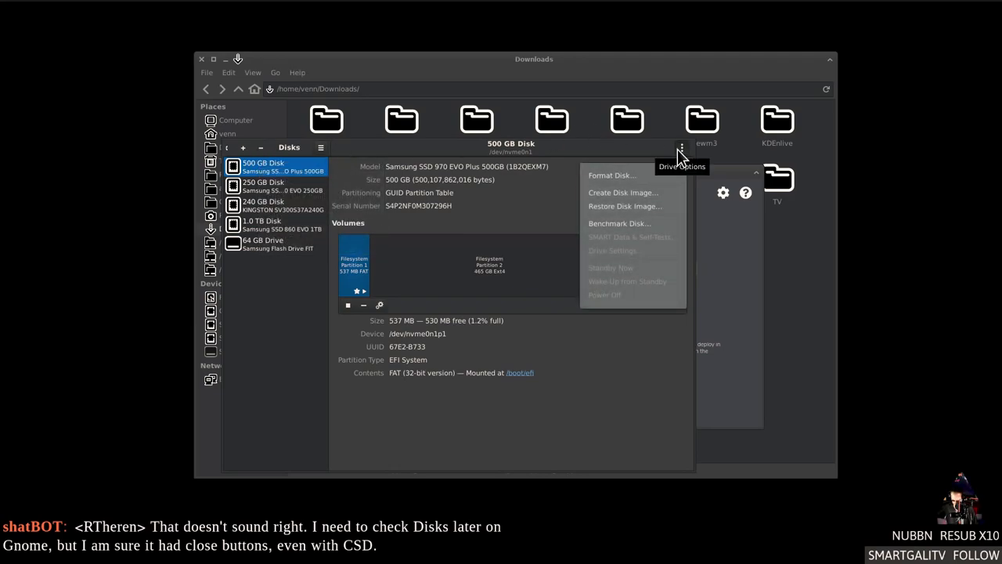
left_click(558, 160)
left_click_drag(558, 161, 447, 563)
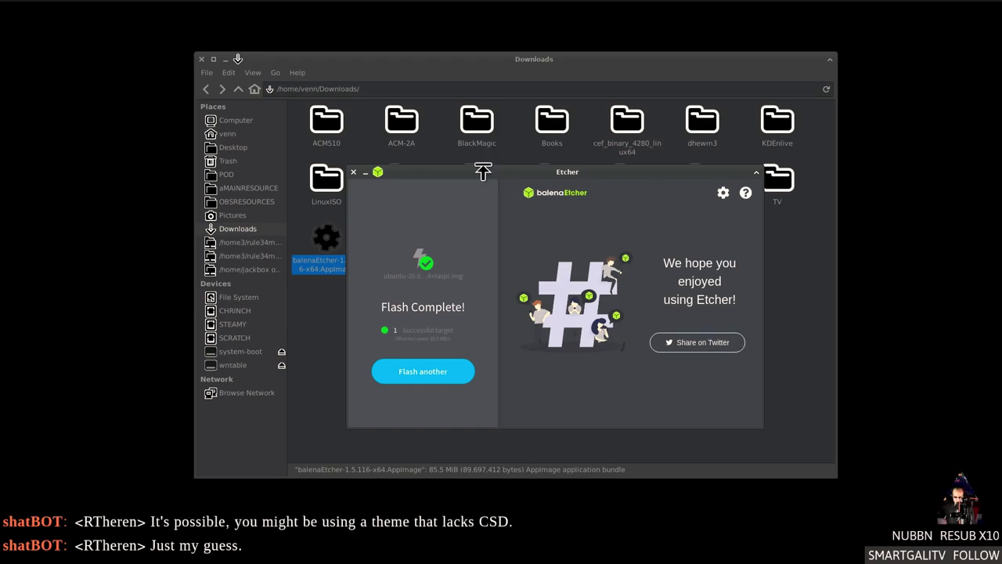
Step: Close Etcher and clear the file selection in the Downloads folder
left_click(354, 173)
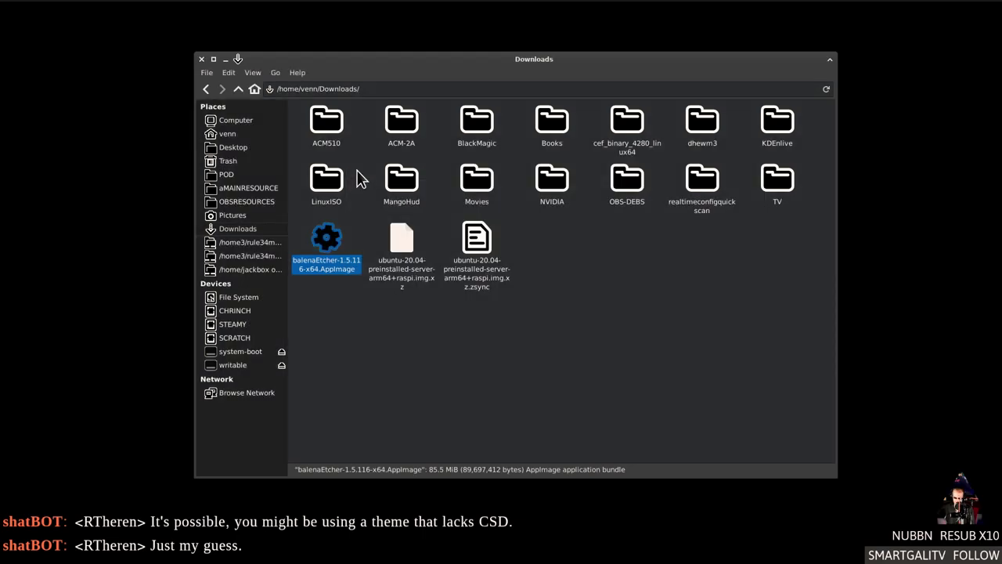
left_click(569, 334)
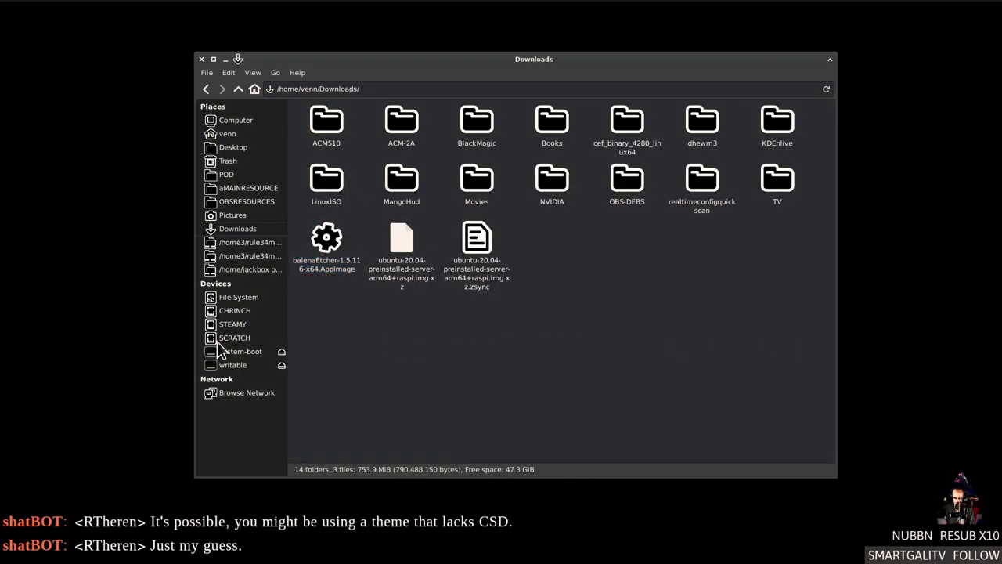
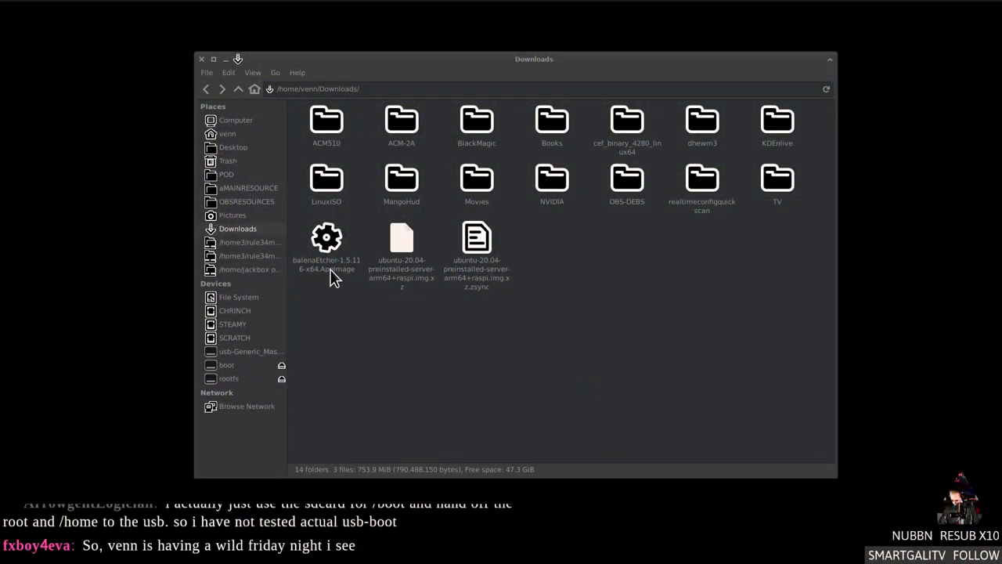
Step: Relaunch balenaEtcher, minimize the Downloads window, and load ubuntu-20.04-preinstalled-server-arm64+raspi.img.xz as the image to flash
left_click(331, 273)
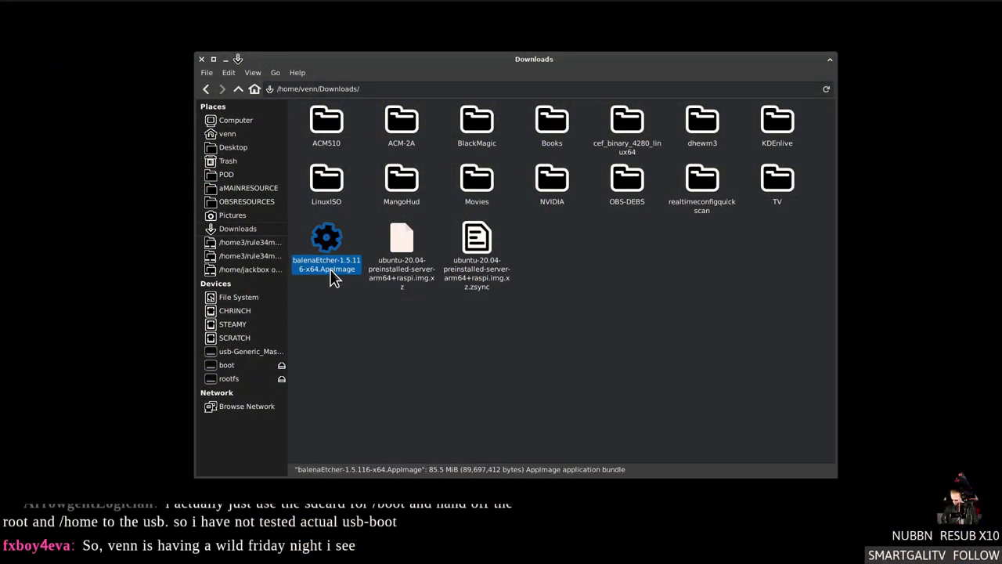
double_click(331, 274)
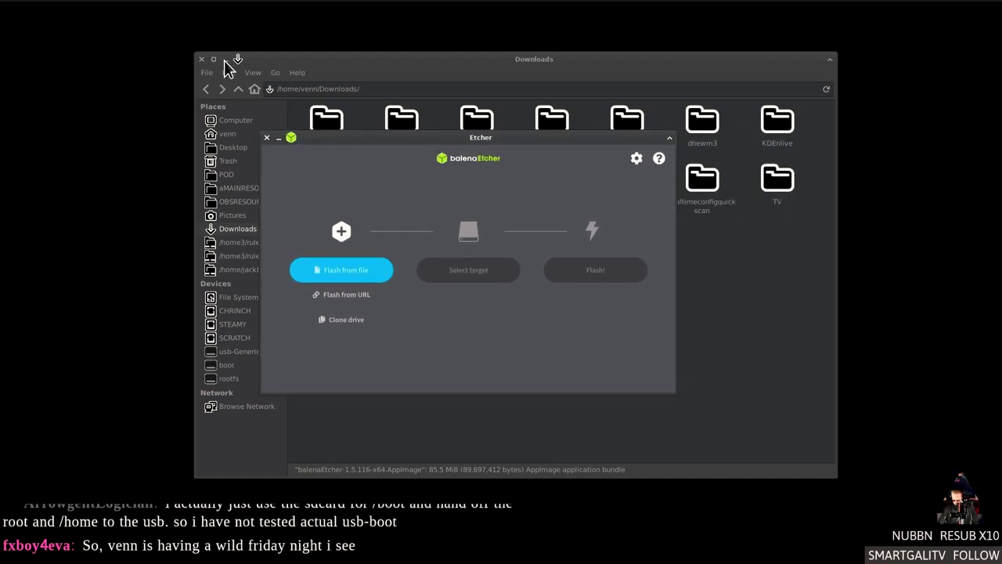
left_click(225, 60)
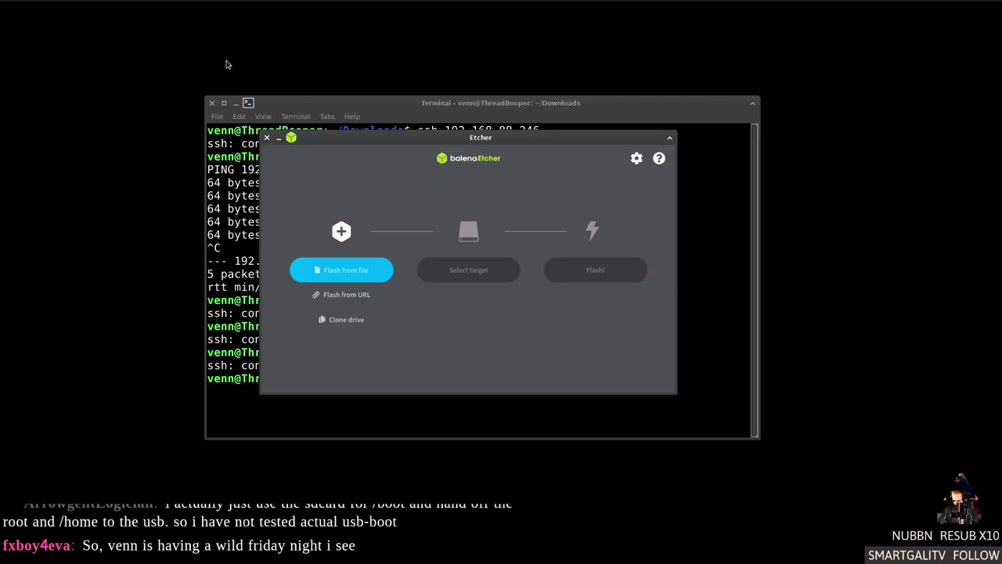
left_click(331, 269)
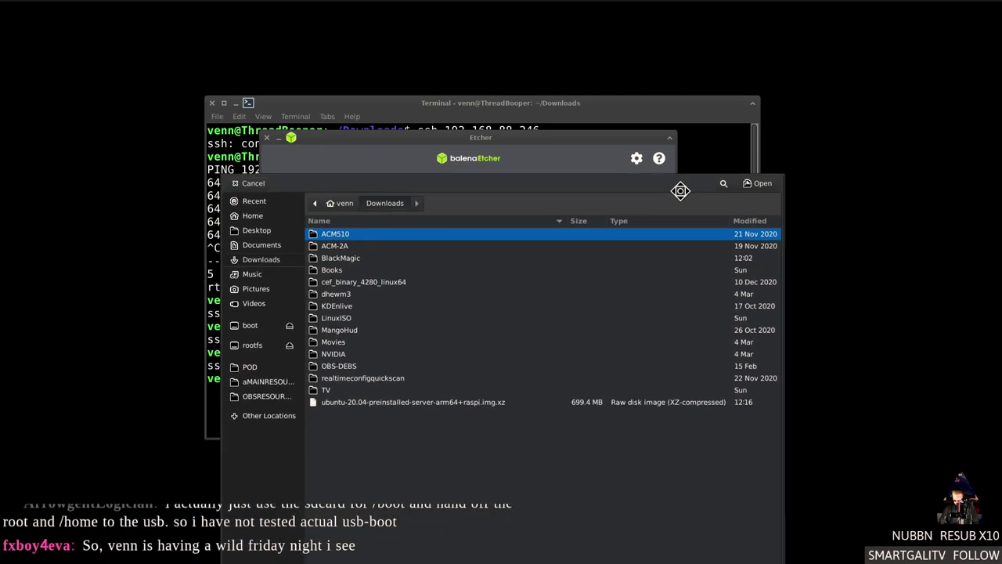
left_click_drag(681, 191, 630, 109)
double_click(398, 321)
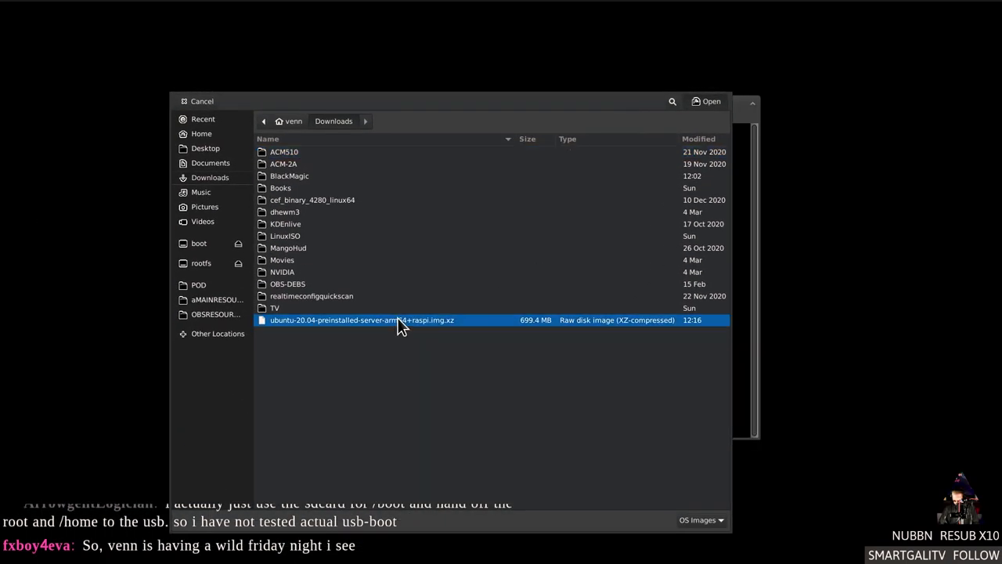
Step: Choose the 15.9 GB Generic MassStorageClass drive at /dev/sdd as the target and start flashing
left_click(466, 270)
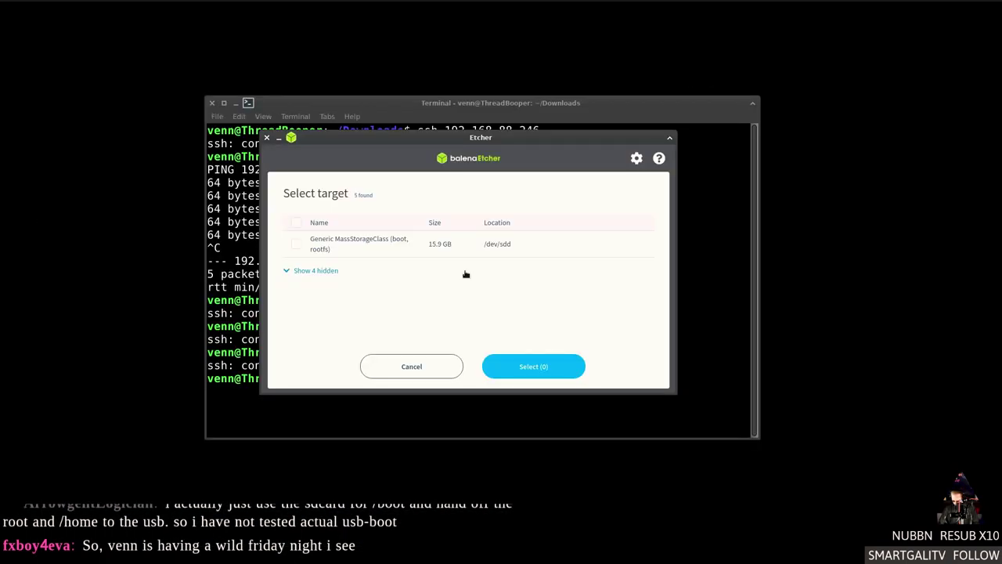
left_click(296, 246)
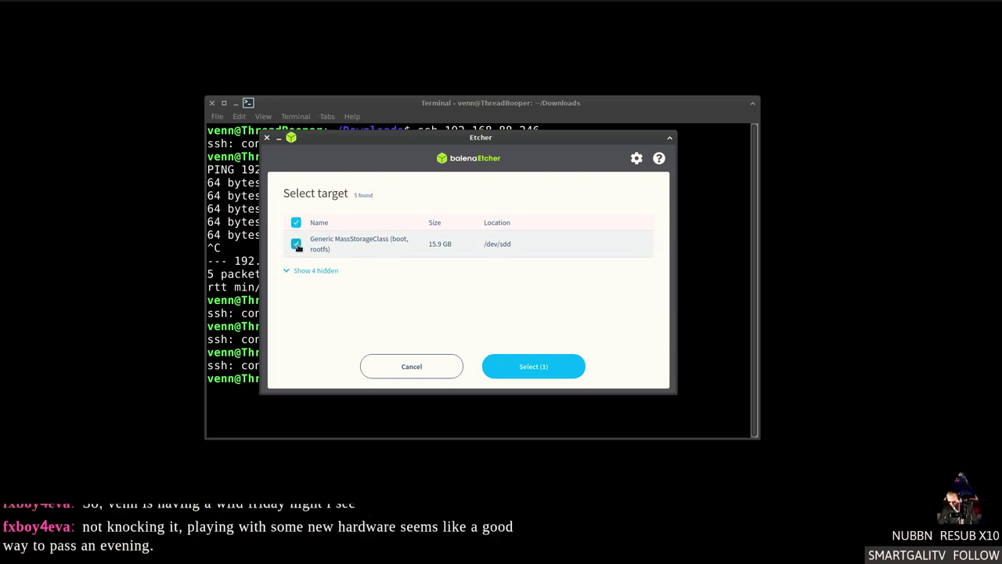
left_click(561, 372)
left_click(615, 268)
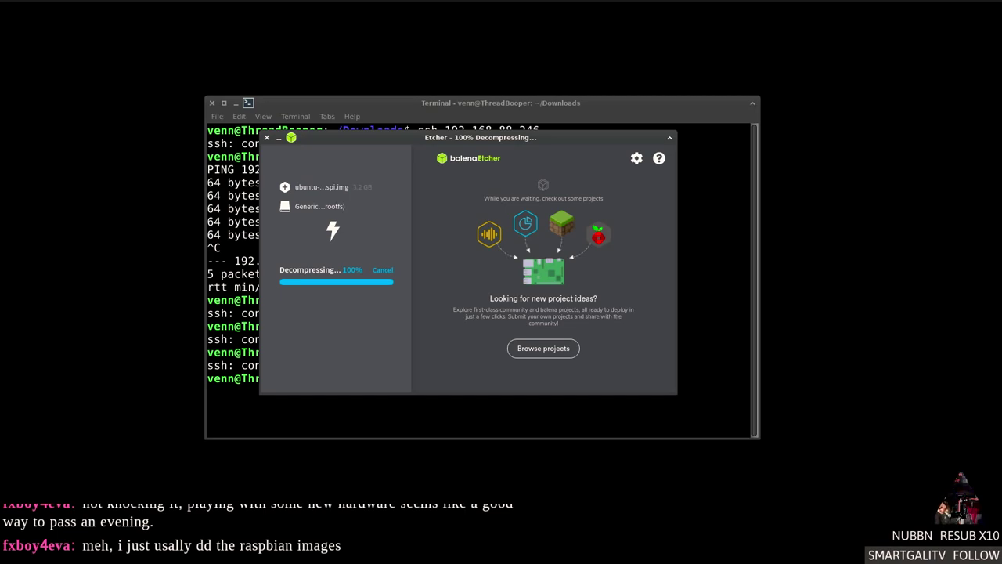
Step: Run htop in a new terminal window and examine the processes sorted by highest CPU usage
key("ctrl+alt+t")
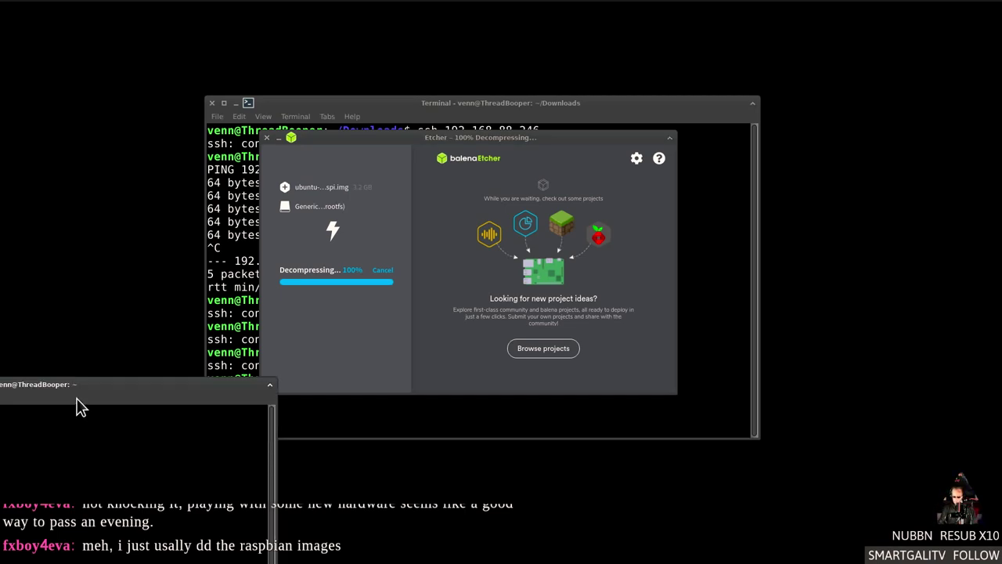
left_click_drag(78, 405, 417, 309)
type("ht")
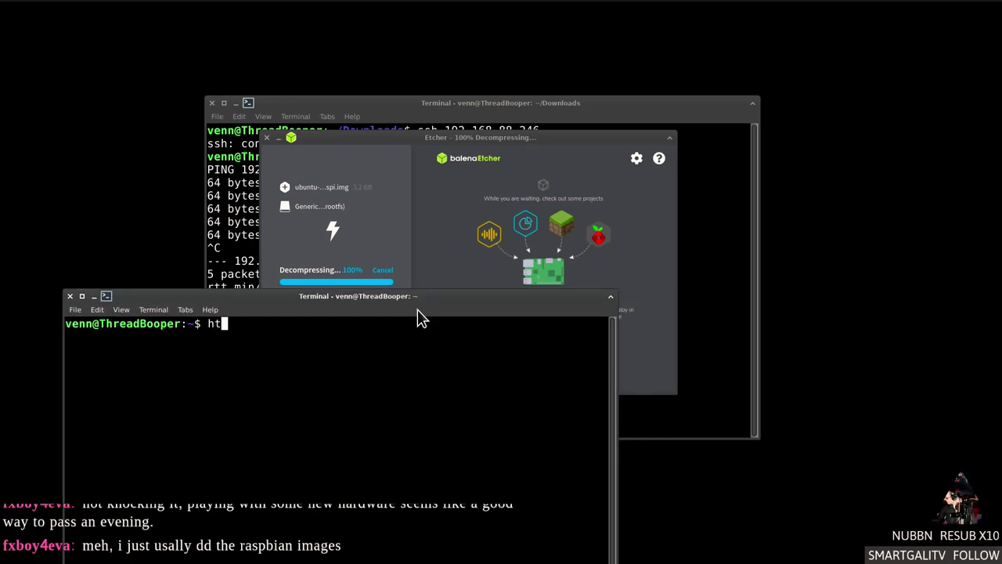
type("op")
key("Return")
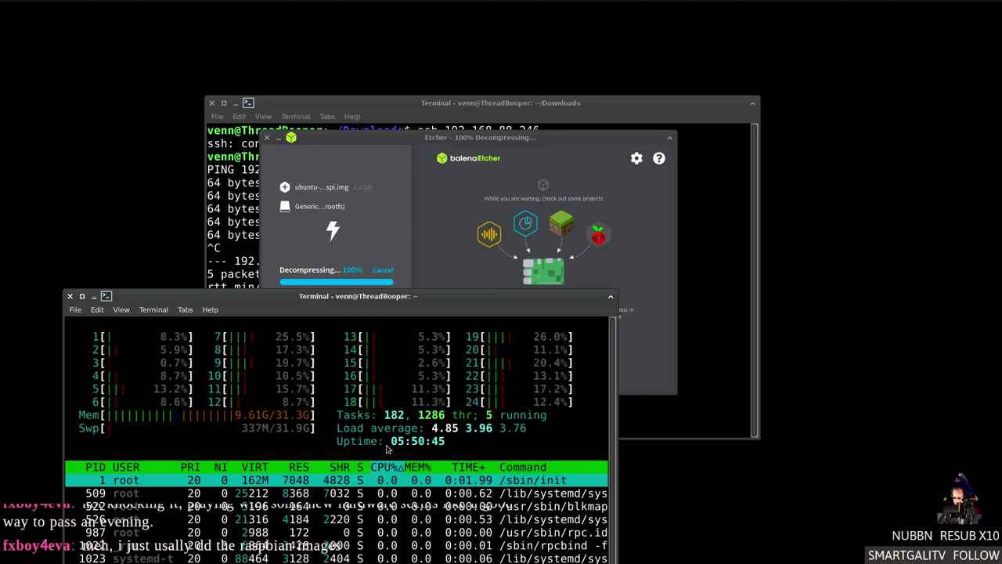
left_click(388, 468)
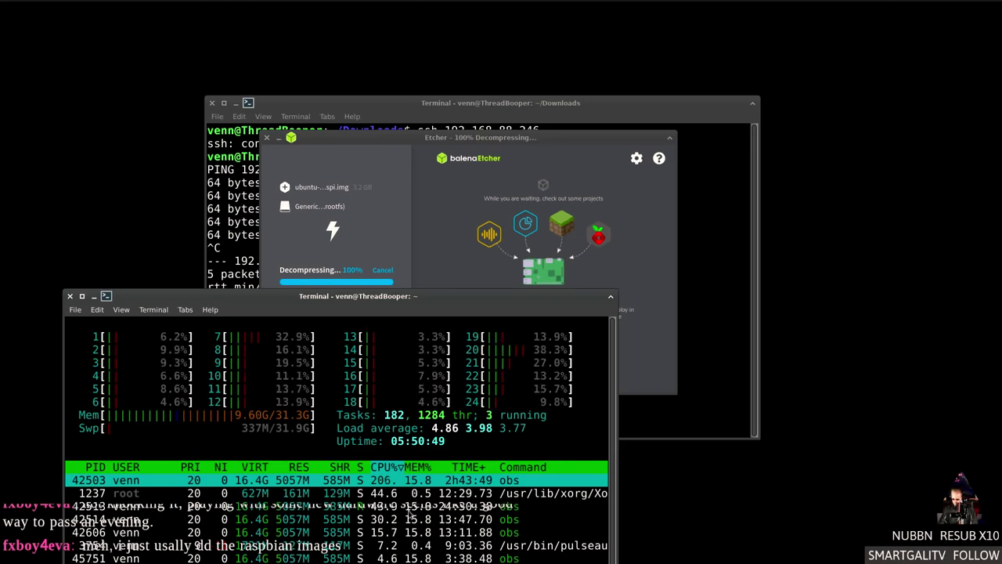
scroll(407, 558, "down", 5)
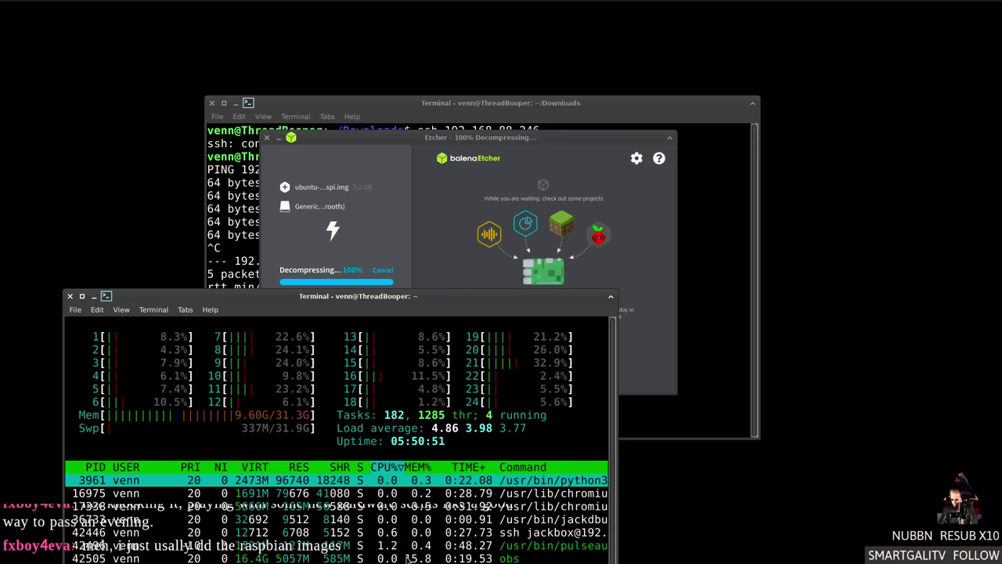
Step: Scan the htop process list, run top in its place to check the running processes, and close that terminal window
scroll(407, 559, "down", 5)
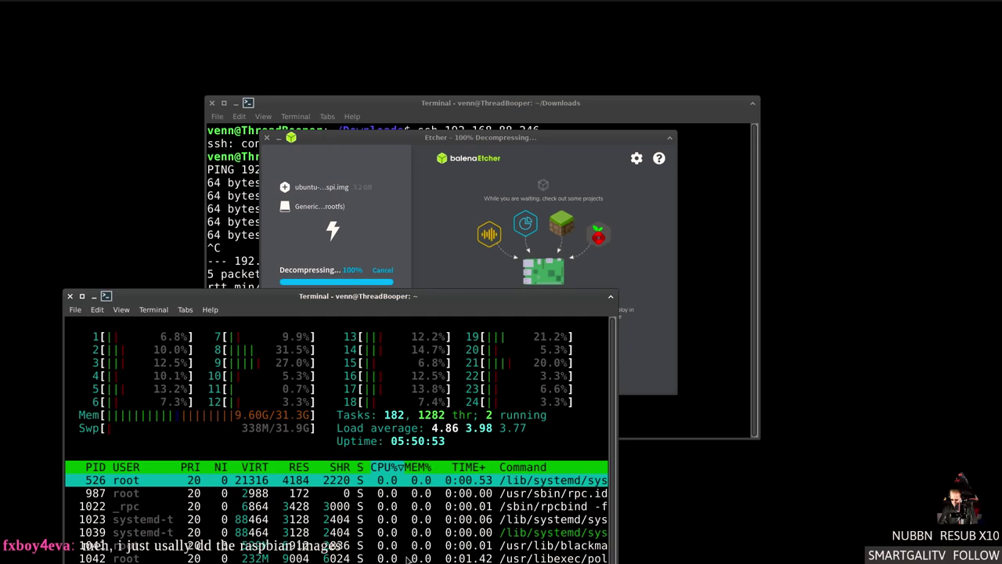
scroll(407, 558, "up", 10)
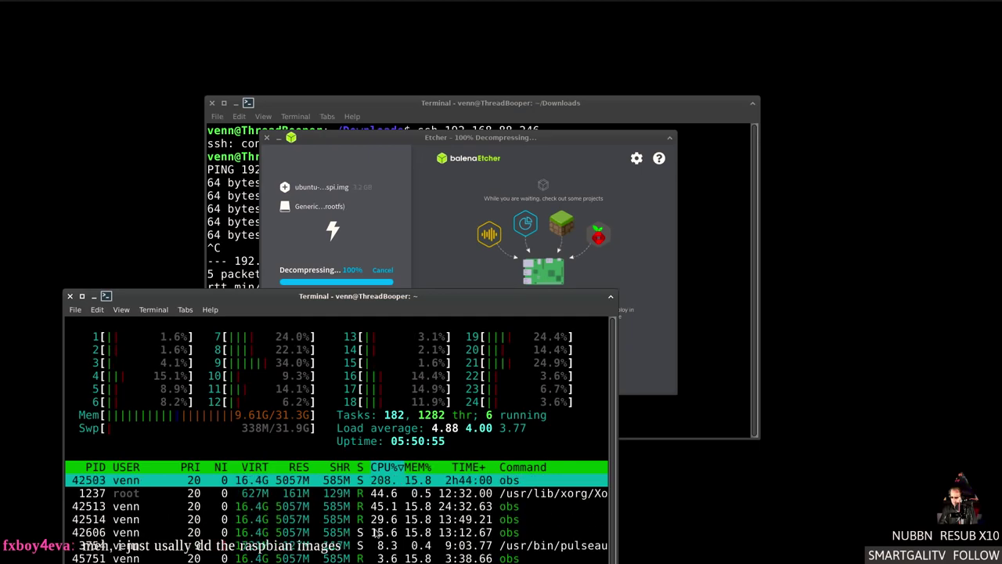
left_click_drag(248, 299, 260, 406)
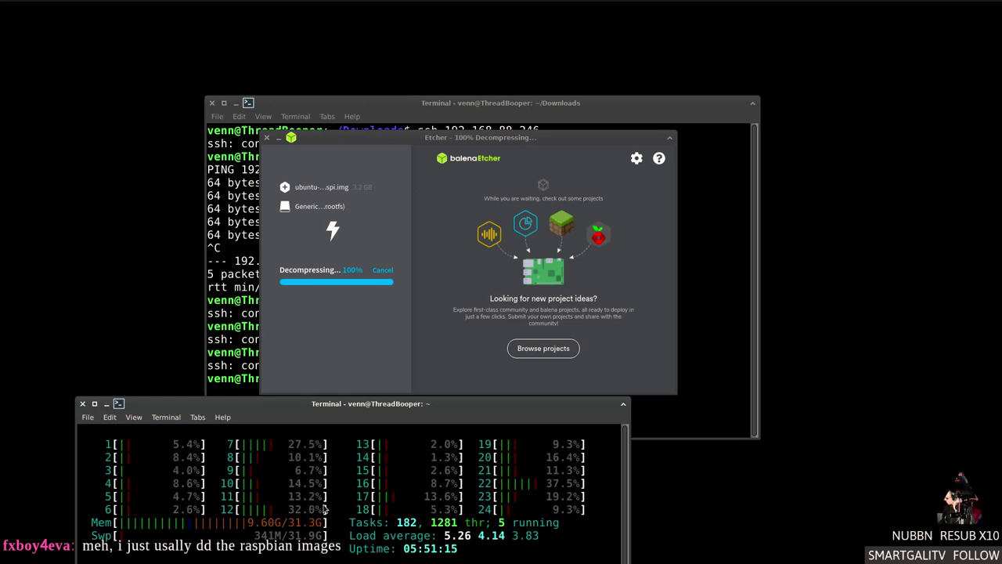
type("qtop")
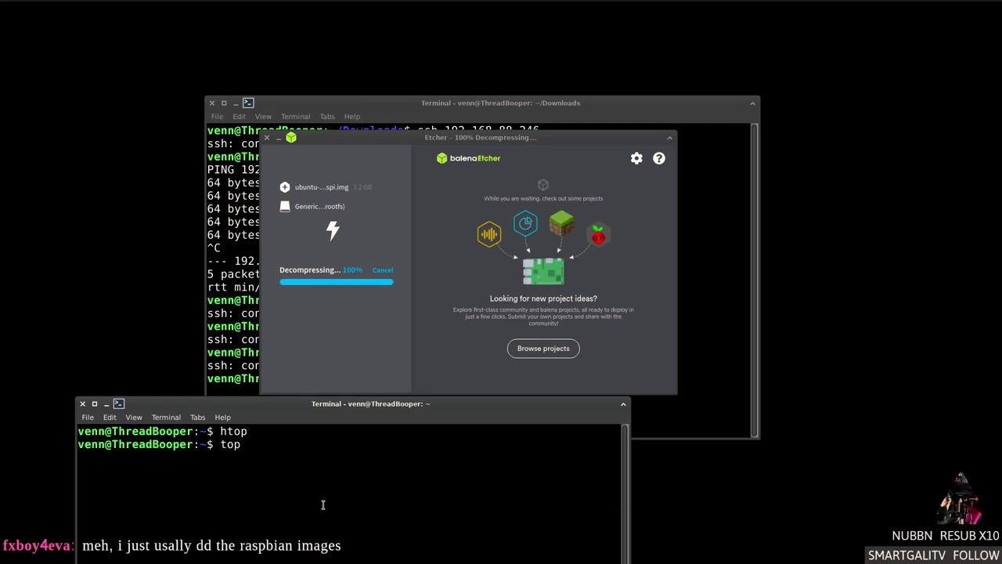
key("Return")
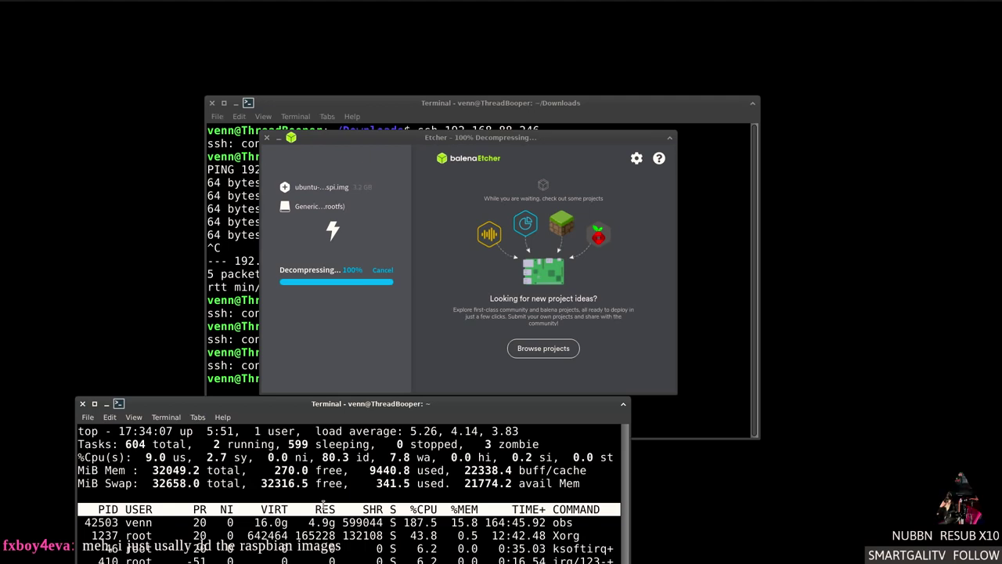
key("A")
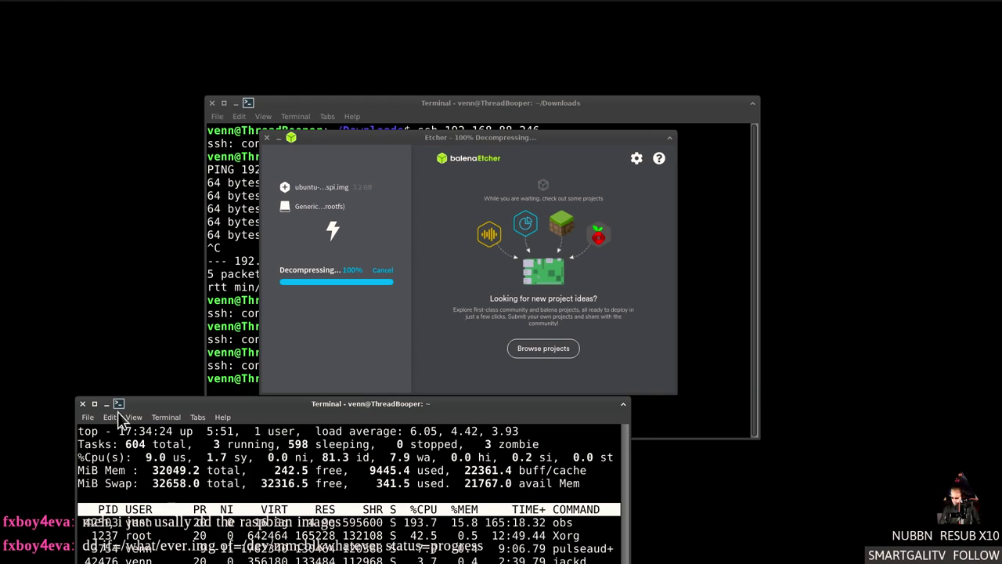
left_click(83, 404)
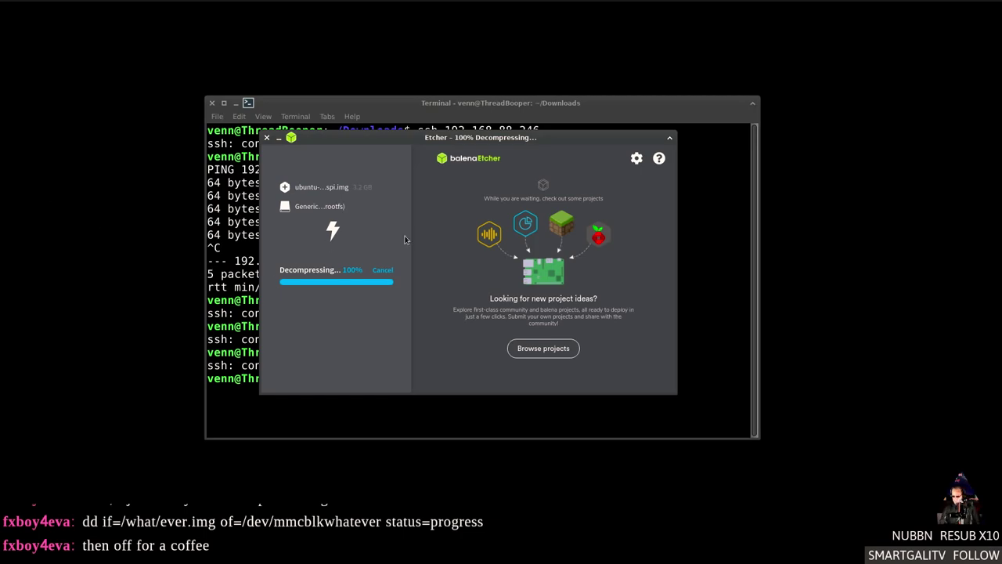
Step: Shift the Etcher window slightly and return to its setup screen to flash the same Ubuntu image again
mouse_move(368, 149)
left_mouse_down()
mouse_move(413, 417)
mouse_move(373, 199)
mouse_move(380, 156)
left_mouse_up()
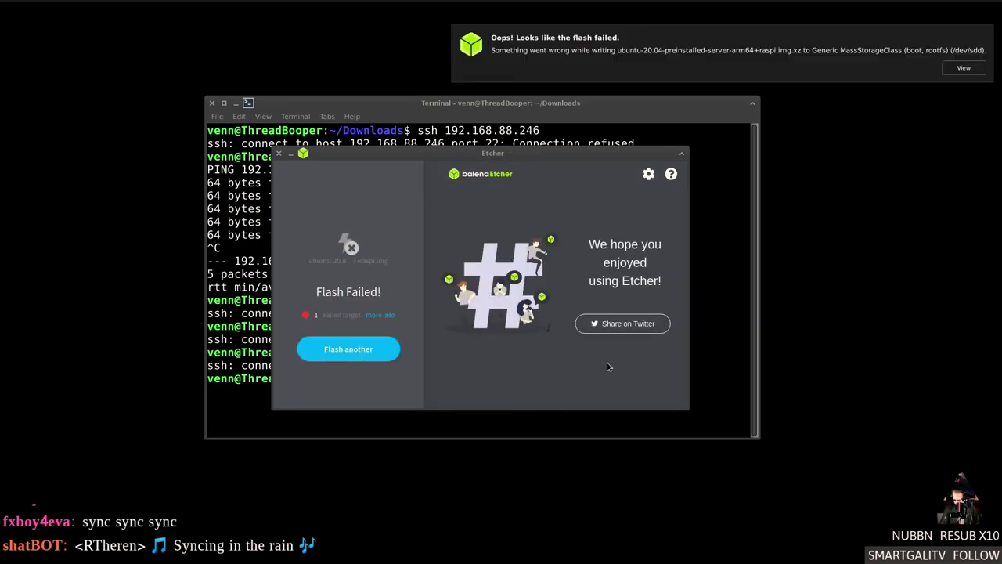
left_click(382, 350)
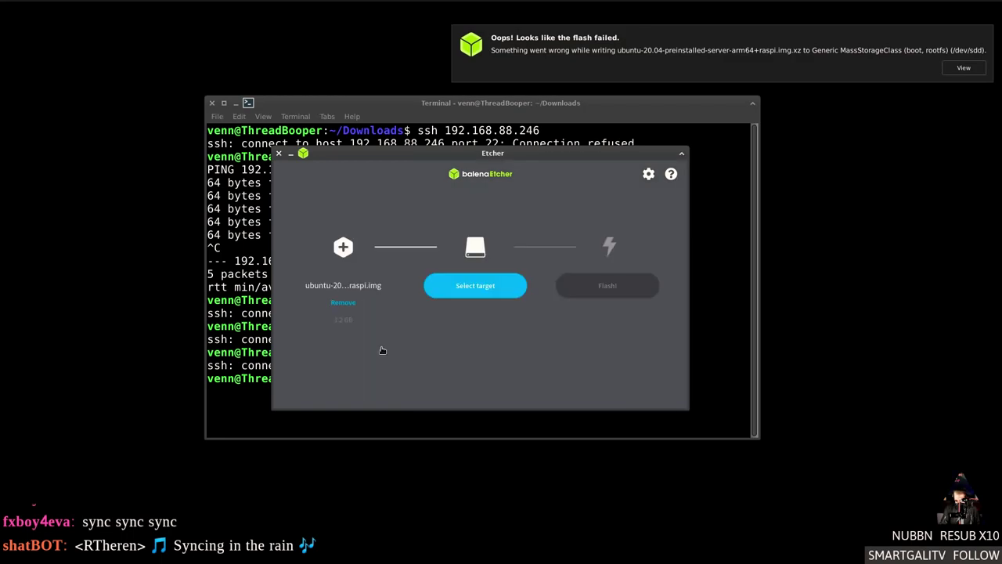
left_click(492, 288)
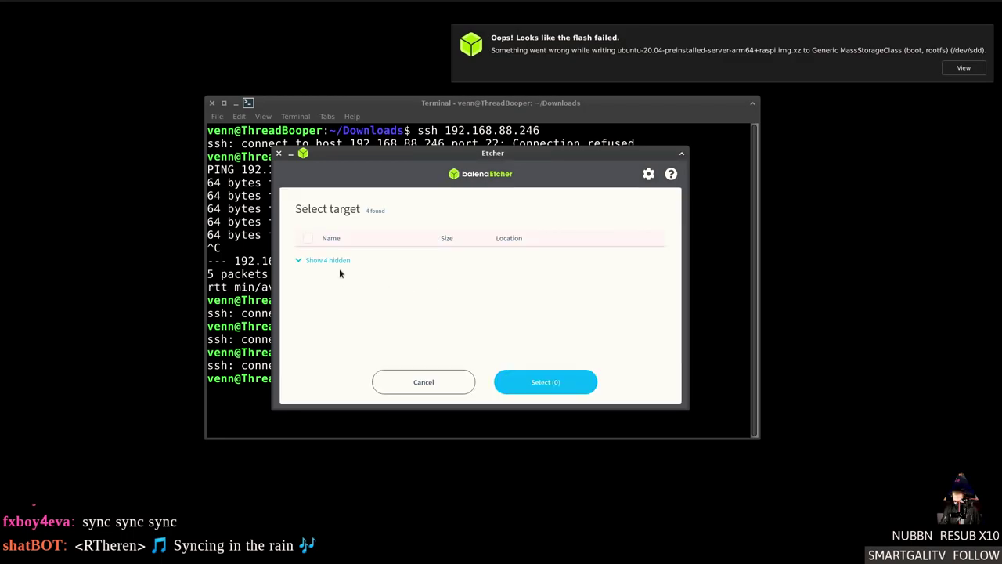
left_click(314, 260)
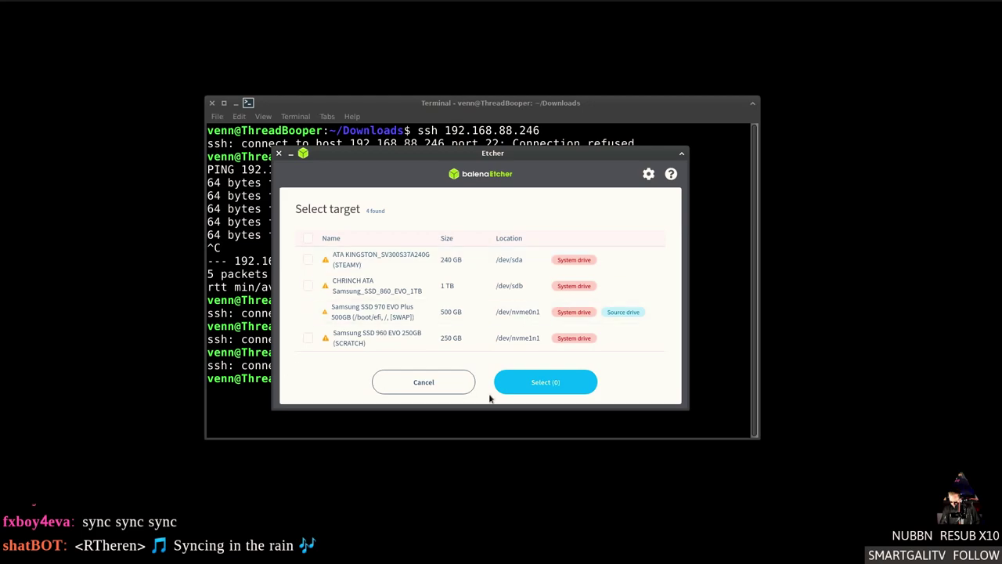
left_click(440, 384)
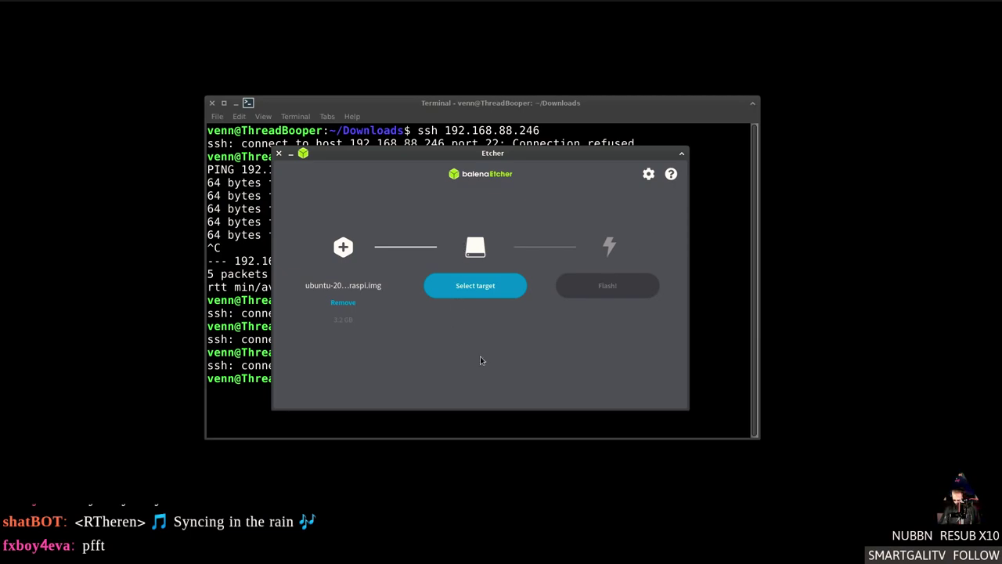
Step: Choose the 15.9 GB Generic MassStorageClass drive at /dev/sdd as target, start flashing, and authorize it with the account password
left_click(479, 291)
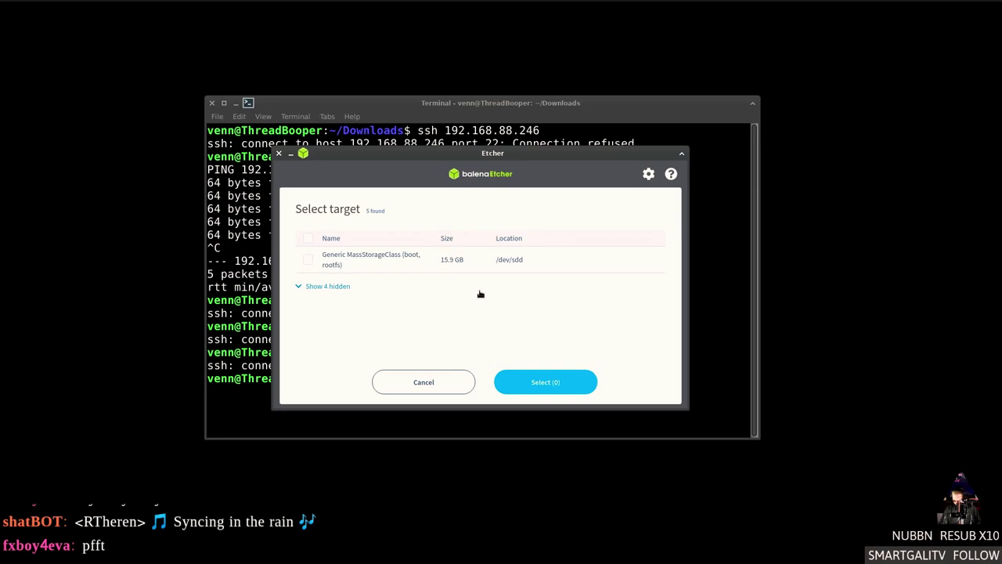
left_click(308, 260)
left_click(541, 386)
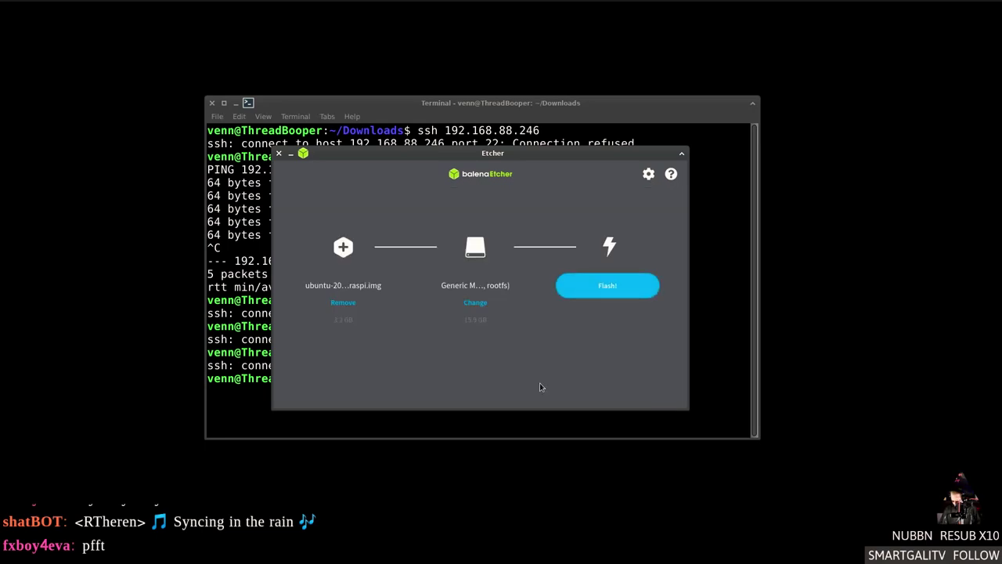
left_click(603, 289)
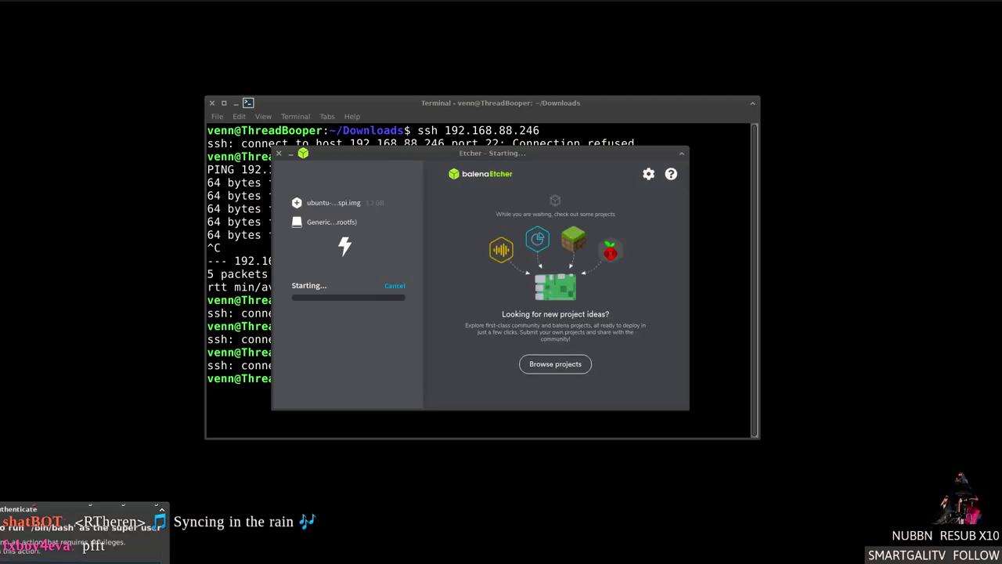
key("Return")
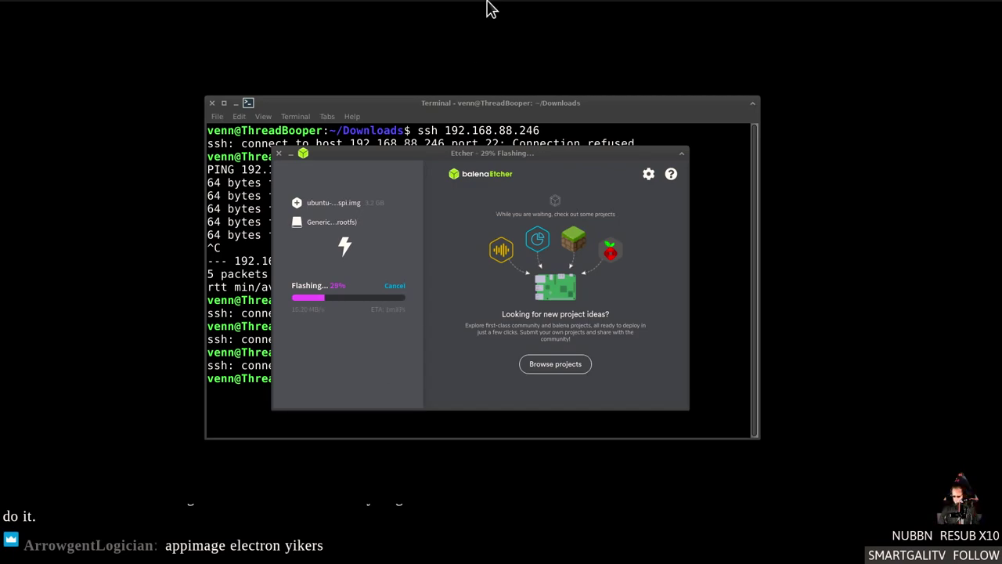
Step: Switch to the web browser, search Google for "raspi 4 flash pro", and look through the general web results
mouse_move(487, 7)
mouse_move(216, 8)
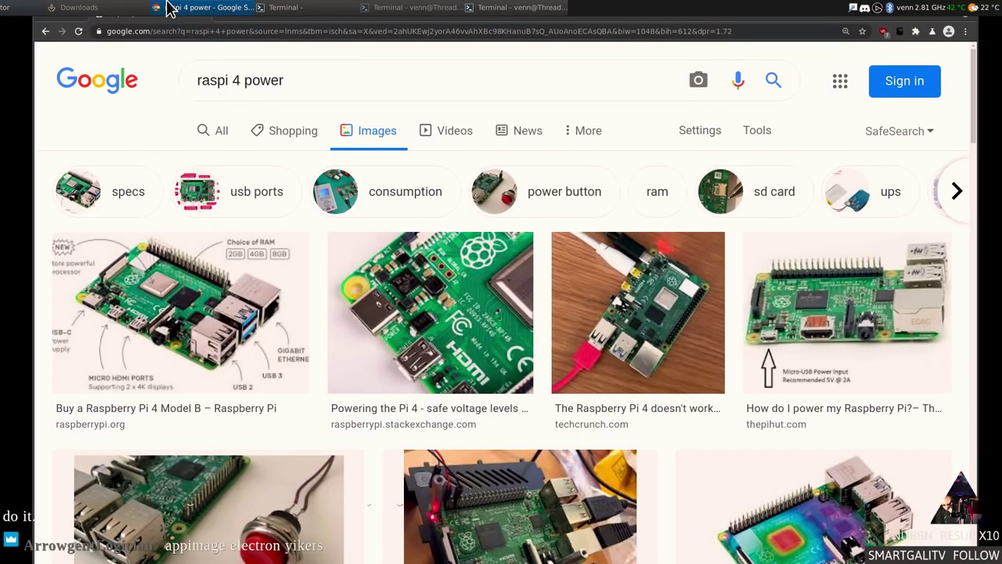
left_click(166, 7)
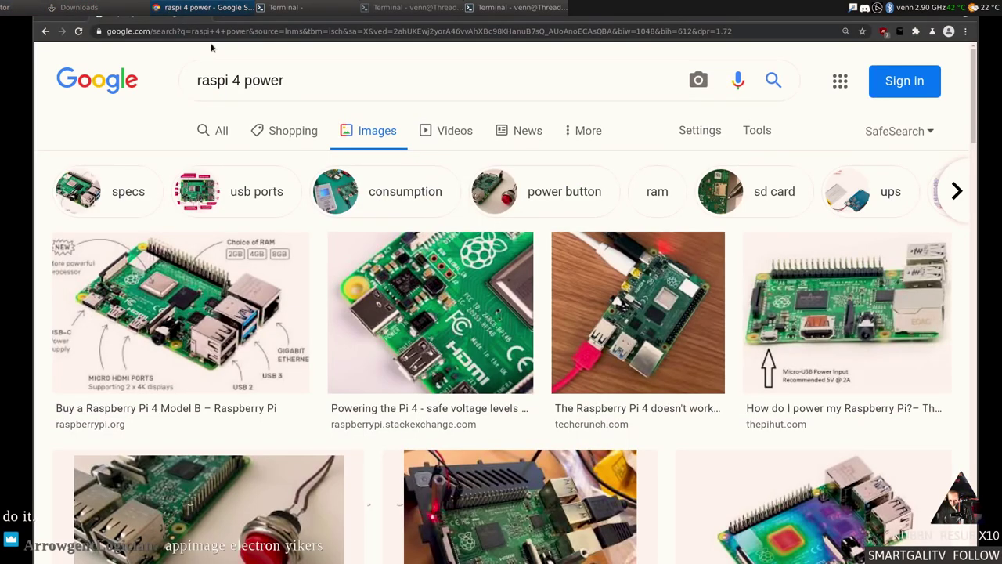
left_click(302, 80)
left_click_drag(301, 80, 242, 81)
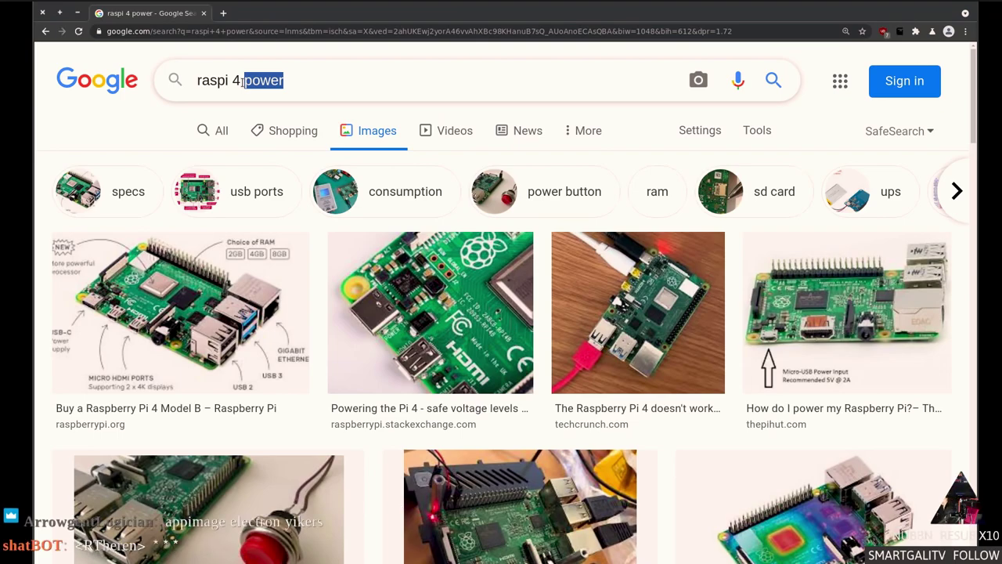
type("flash pro")
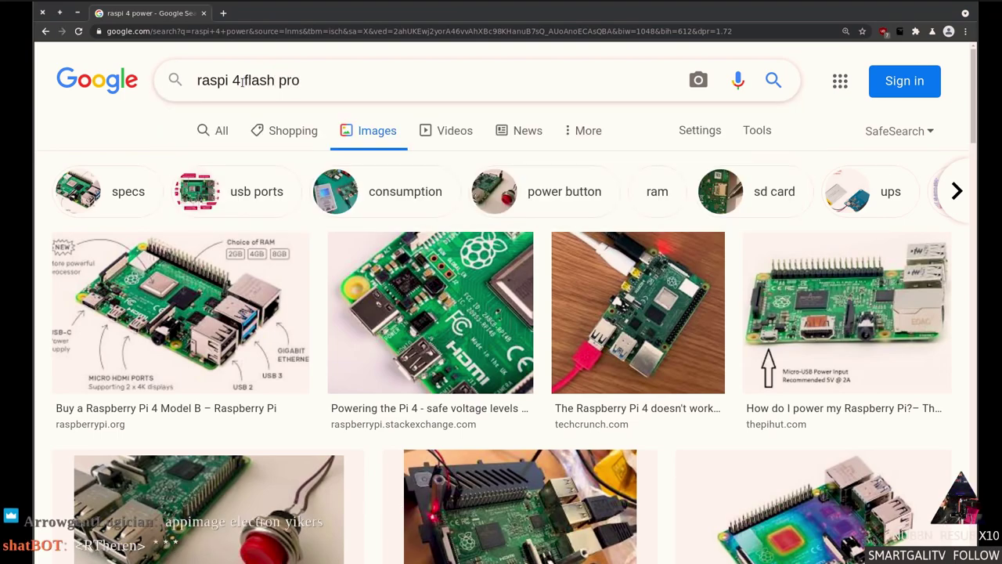
key("Return")
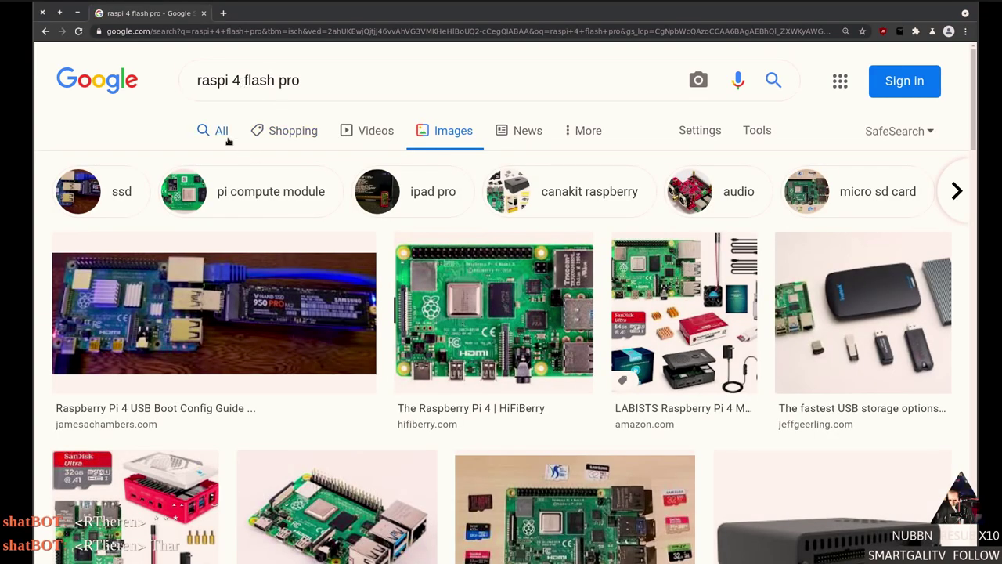
left_click(215, 132)
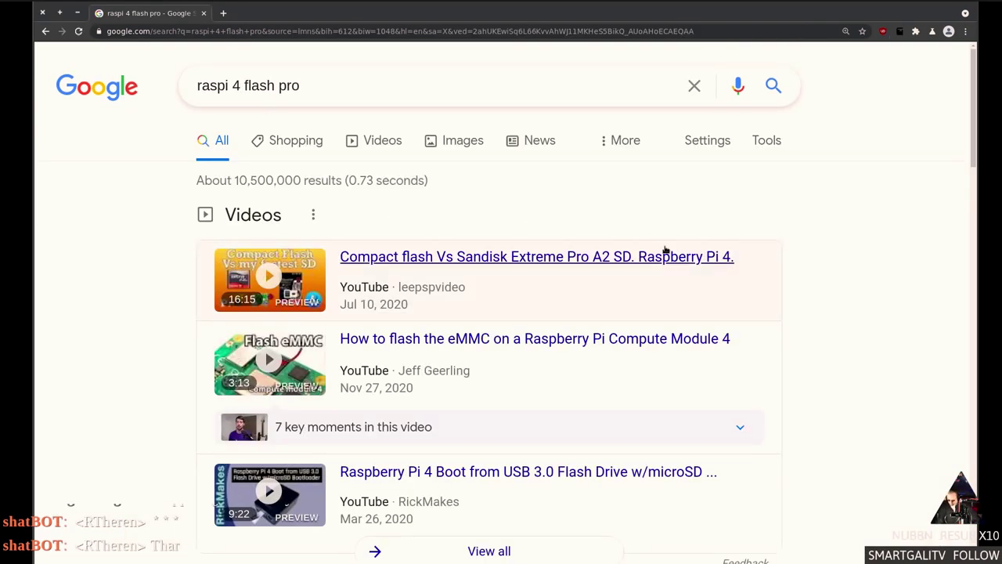
scroll(664, 250, "down", 4)
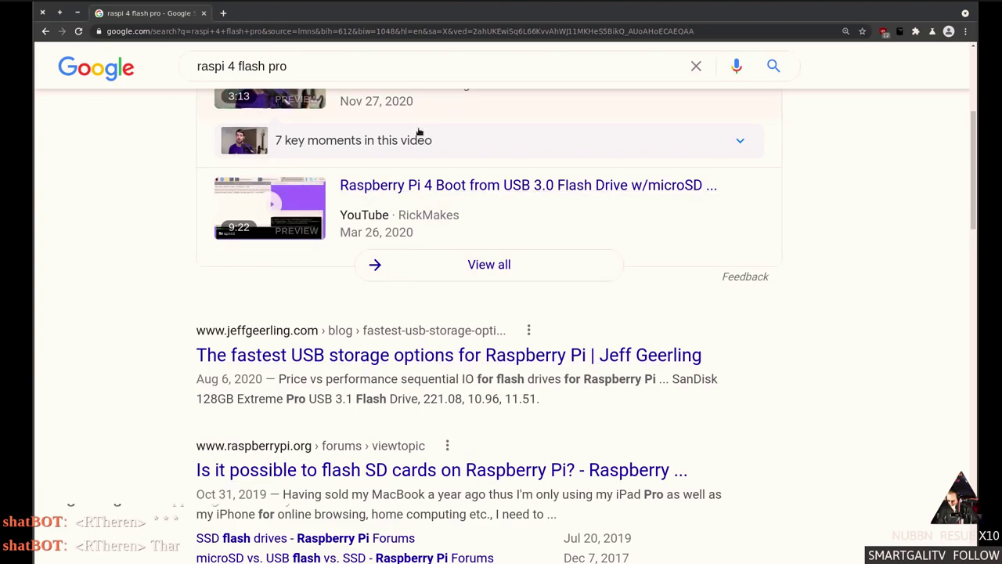
scroll(407, 157, "up", 4)
Step: Change the Google query to "raspi 4 flash for usb boot" and run the search
left_click(340, 86)
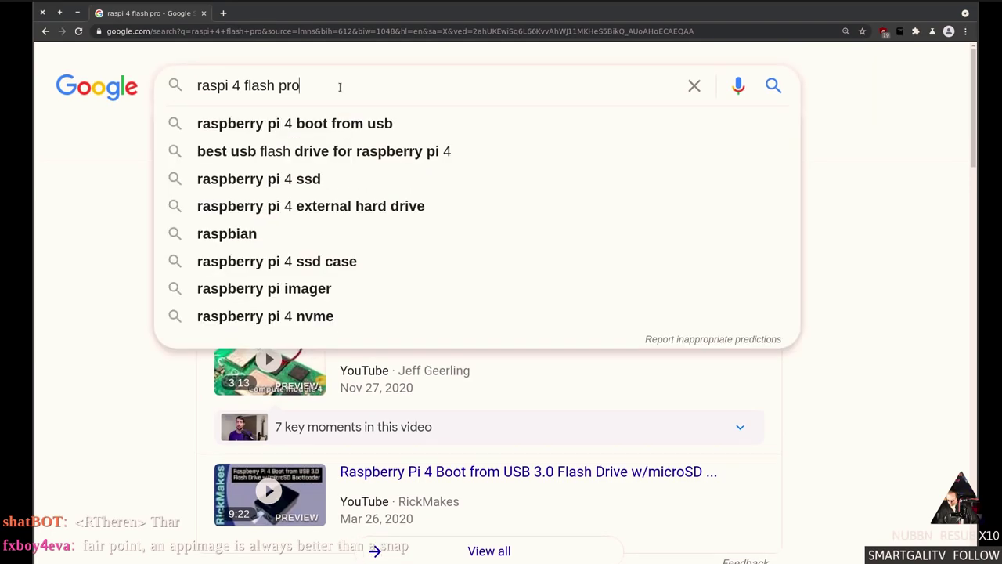
type("c")
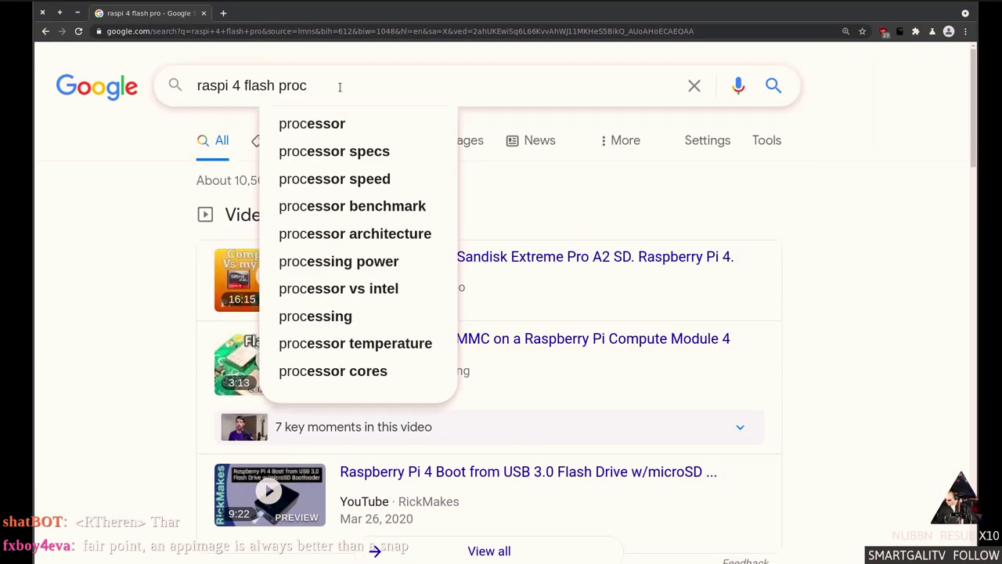
type("e")
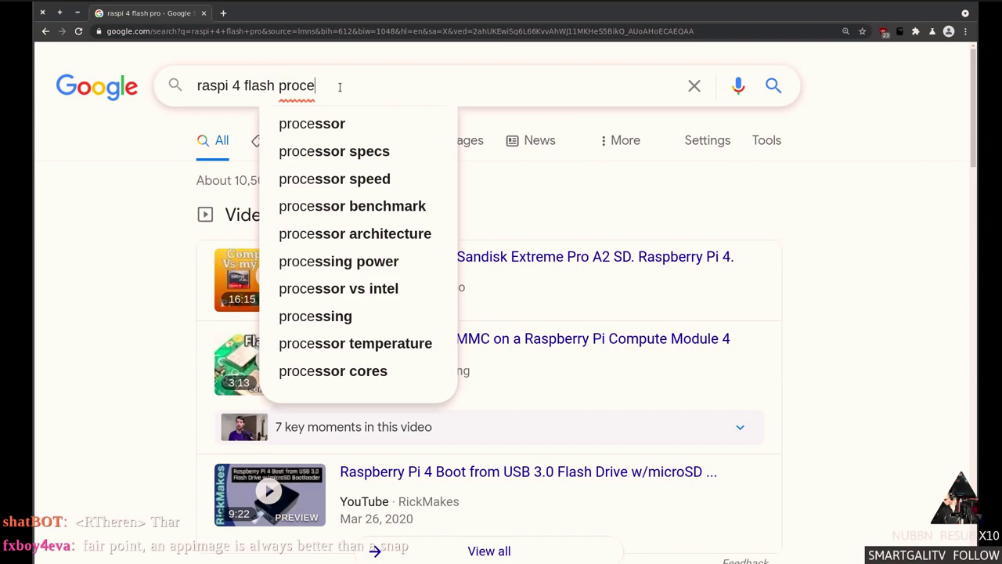
type("d")
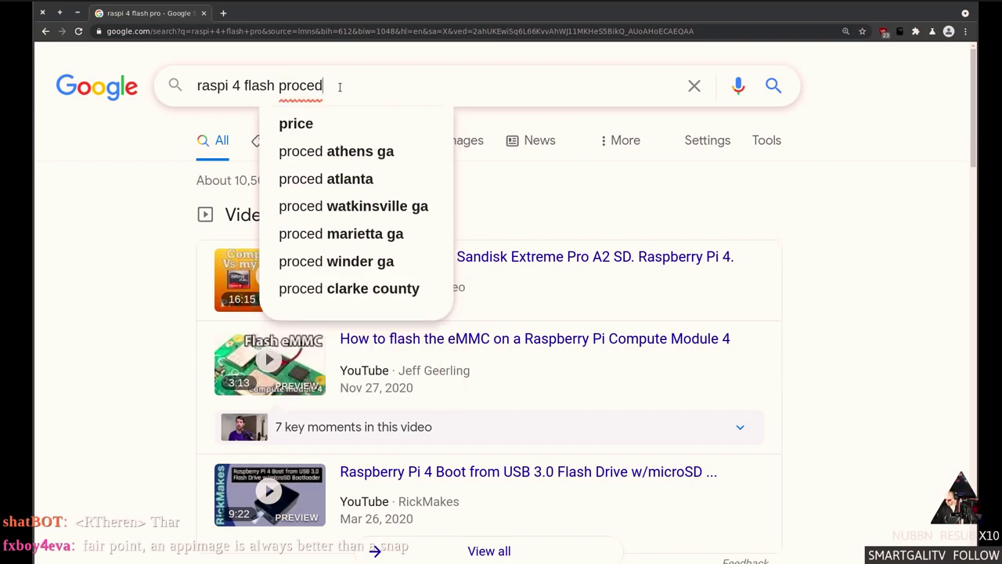
type("\\")
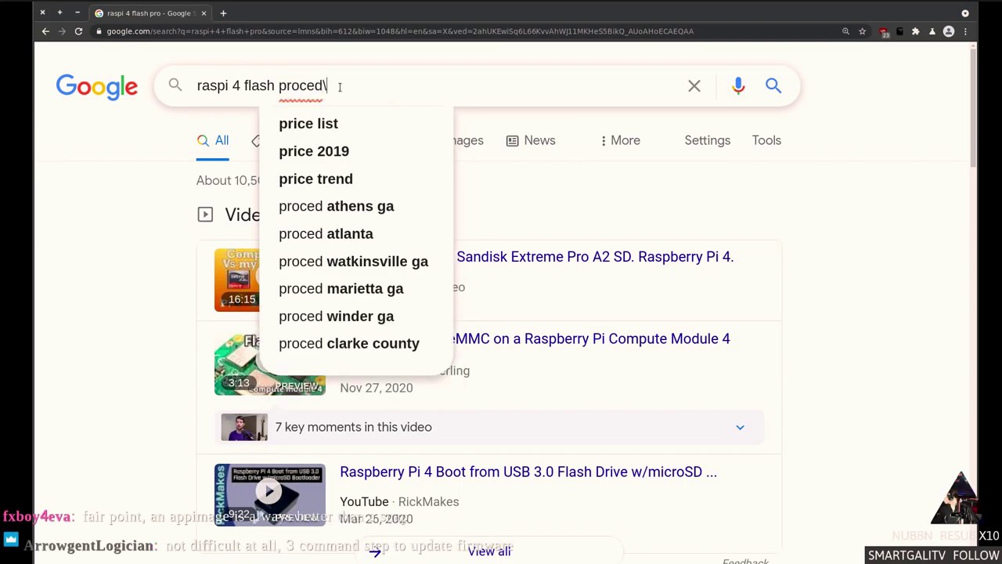
key("BackSpace")
key("BackSpace")
key("BackSpace")
key("BackSpace")
key("BackSpace")
key("BackSpace")
key("BackSpace")
key("BackSpace")
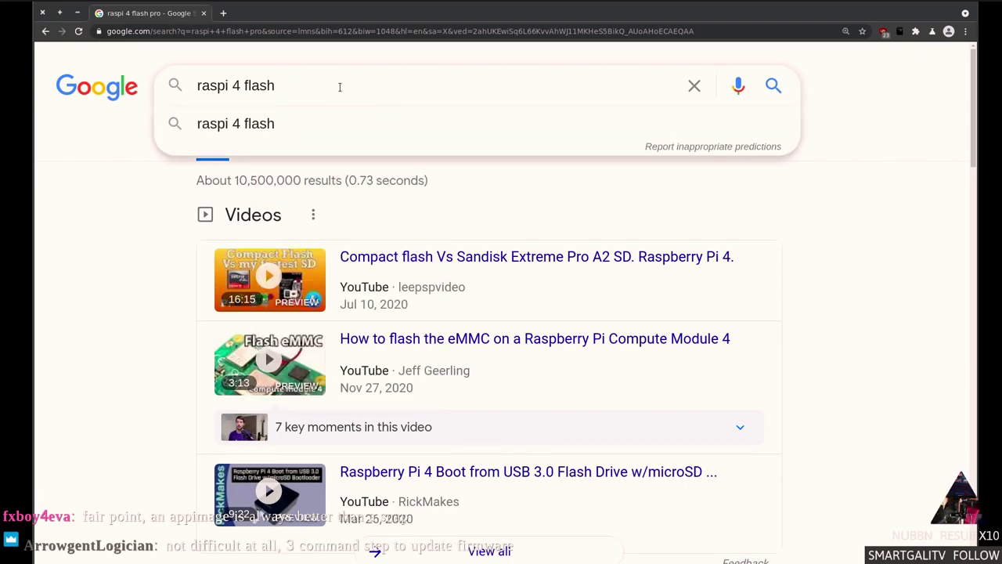
type("for usb b")
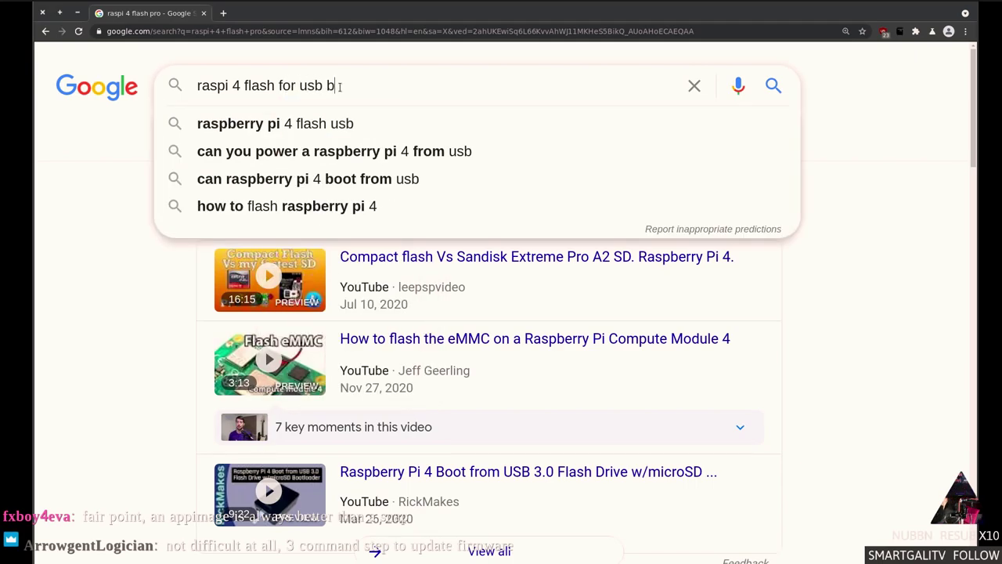
type("oot")
key("Return")
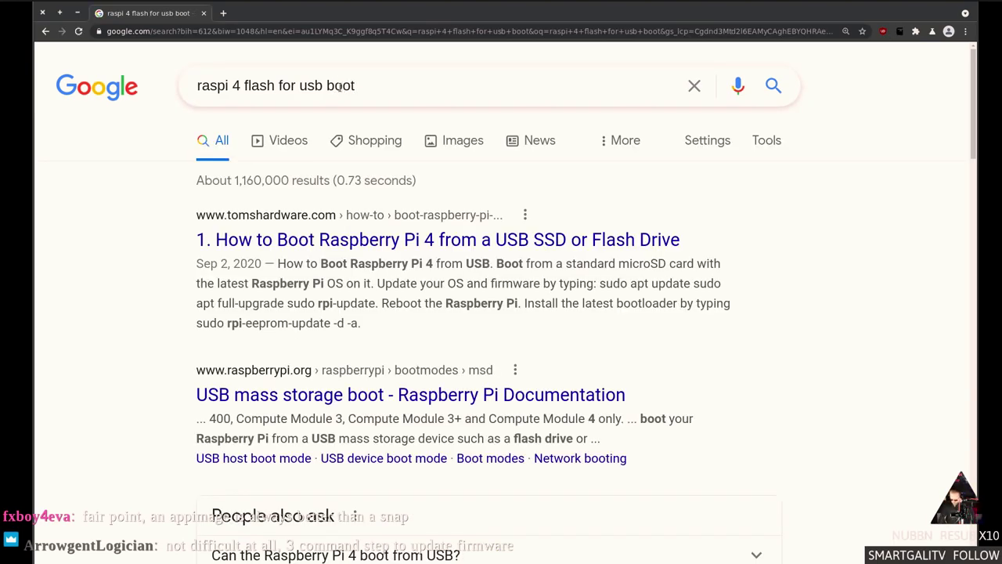
Step: Open the Tom's Hardware guide on booting a Raspberry Pi 4 from USB and examine its firmware, bootloader and raspi-config steps
left_click(323, 243)
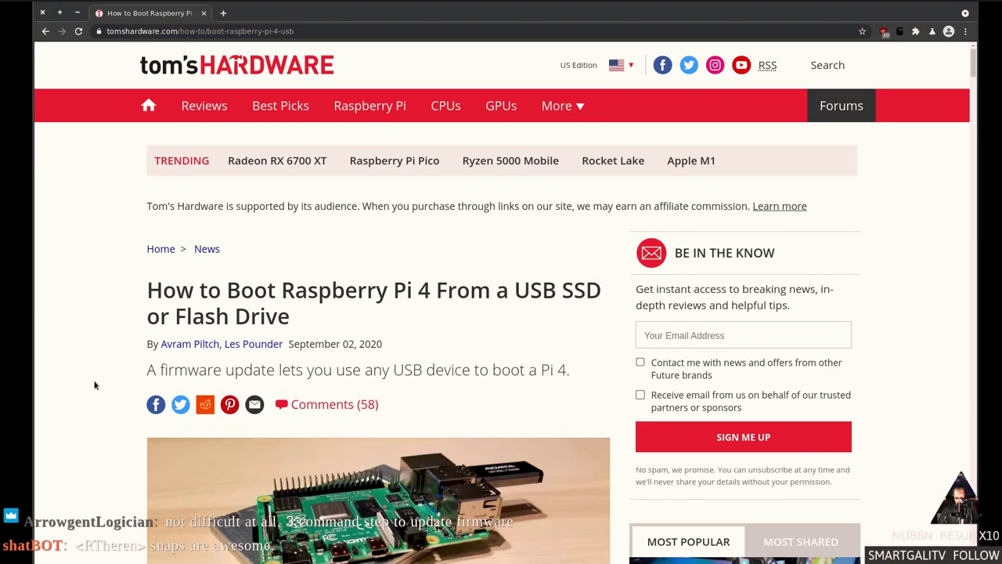
scroll(94, 384, "down", 3)
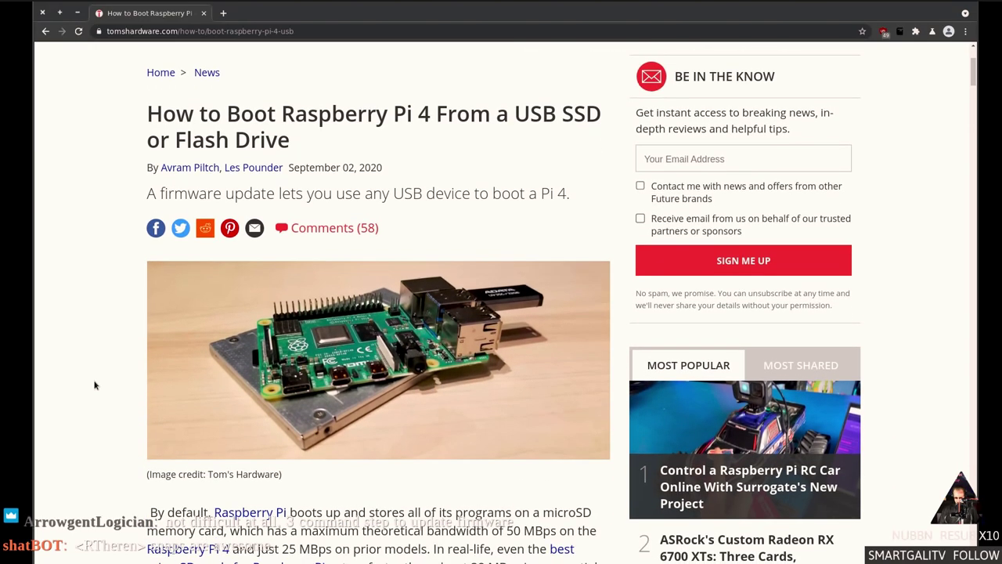
scroll(94, 385, "down", 8)
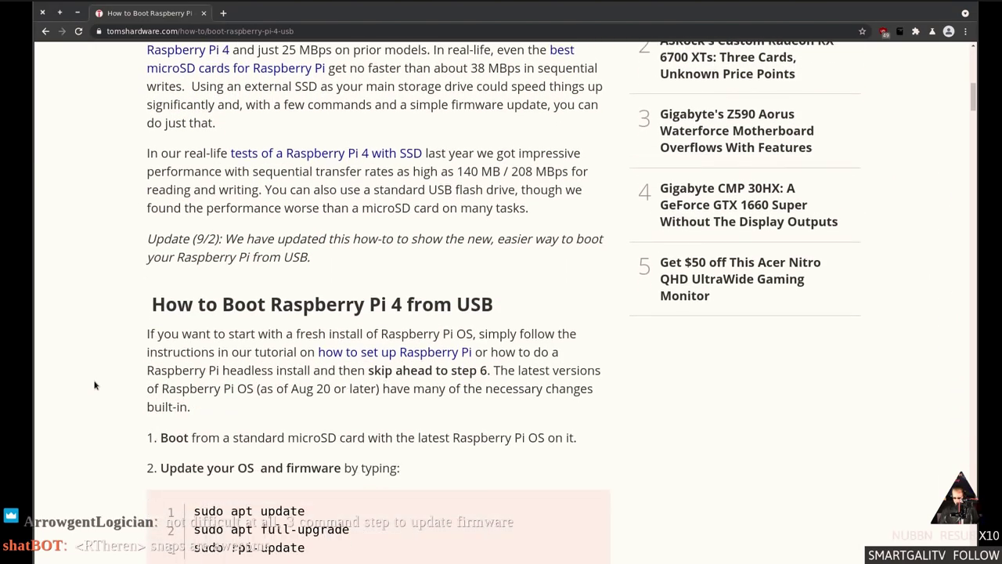
scroll(94, 384, "down", 3)
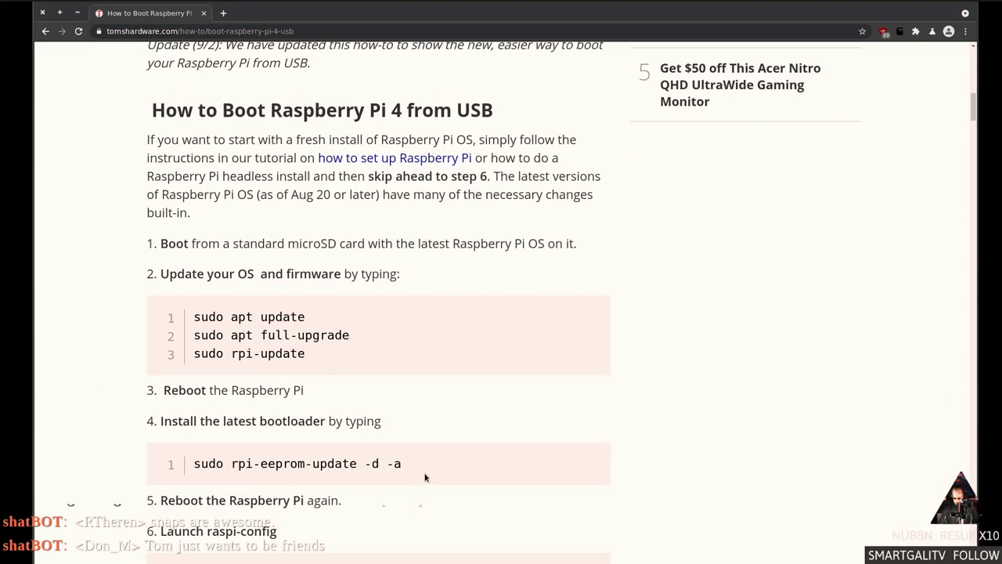
left_click_drag(425, 477, 192, 465)
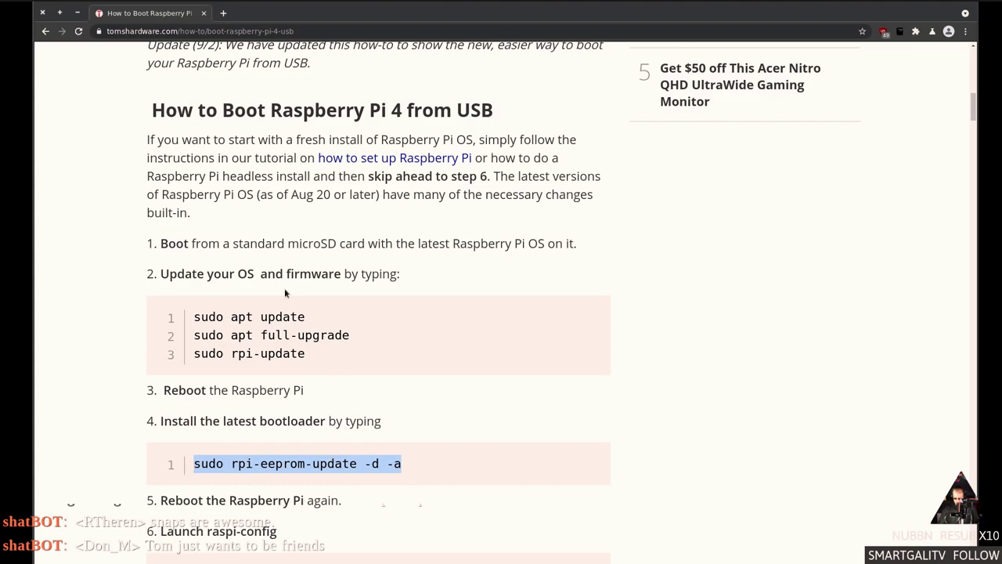
scroll(285, 291, "down", 2)
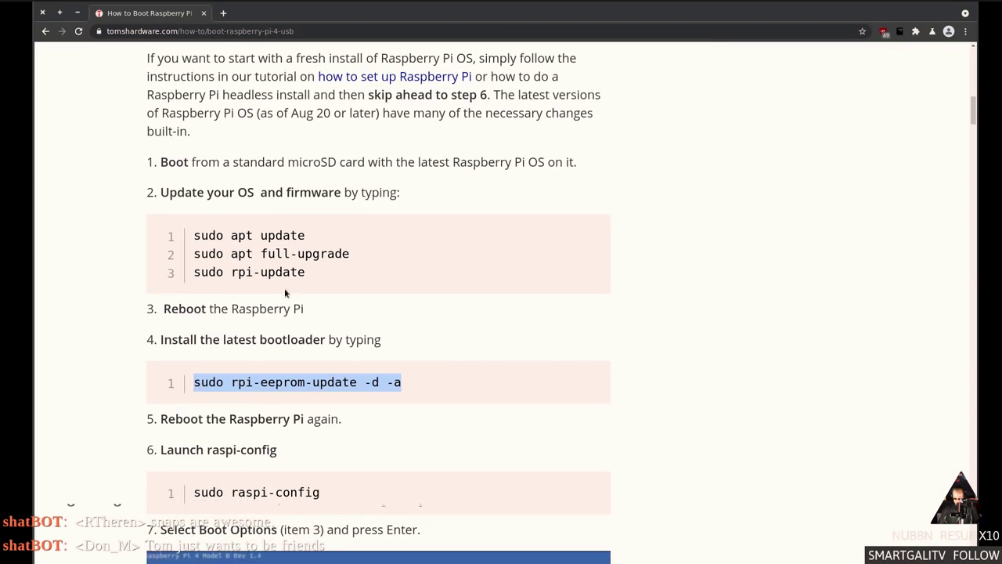
scroll(285, 293, "down", 4)
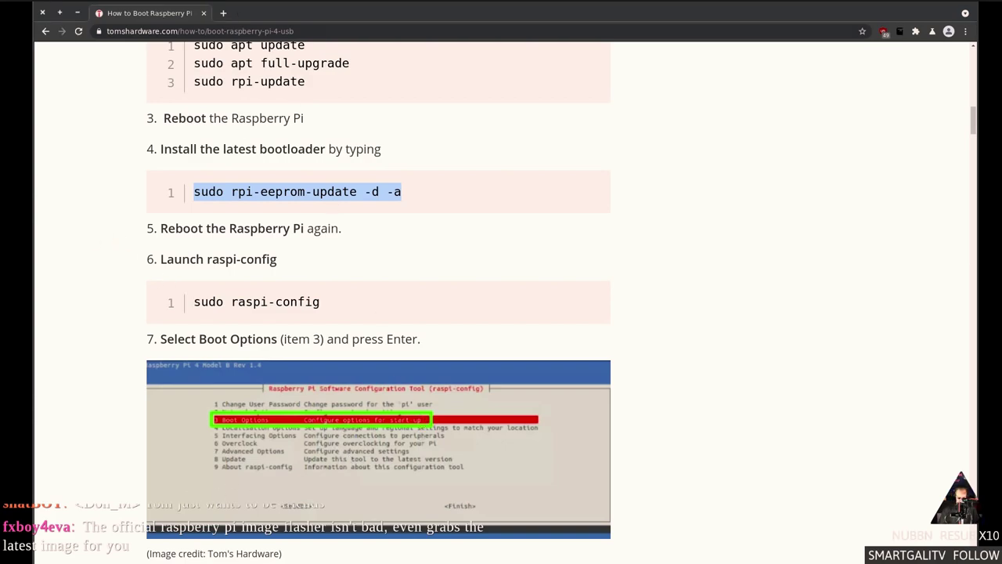
Step: Minimize the browser and close Etcher
left_click(75, 14)
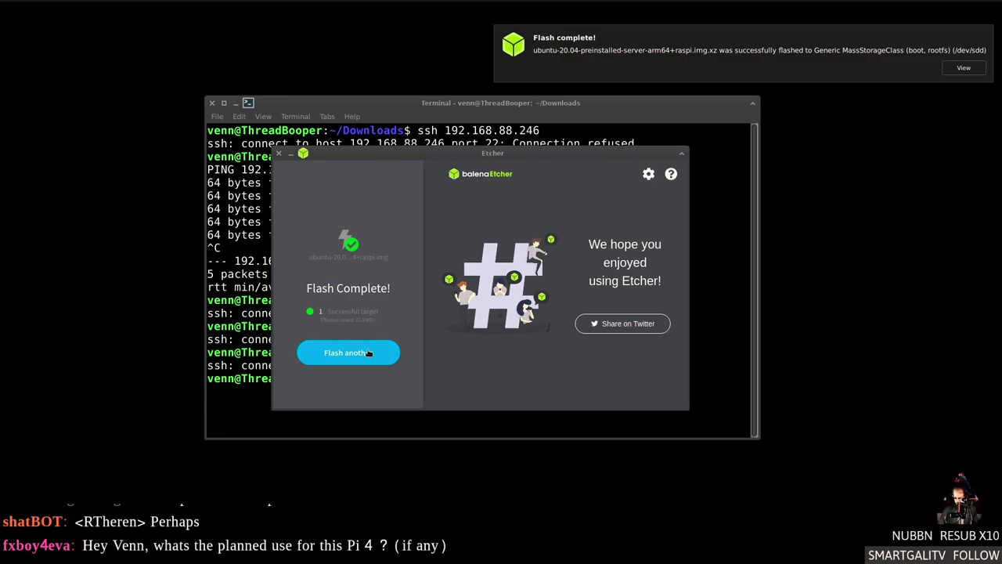
left_click(281, 155)
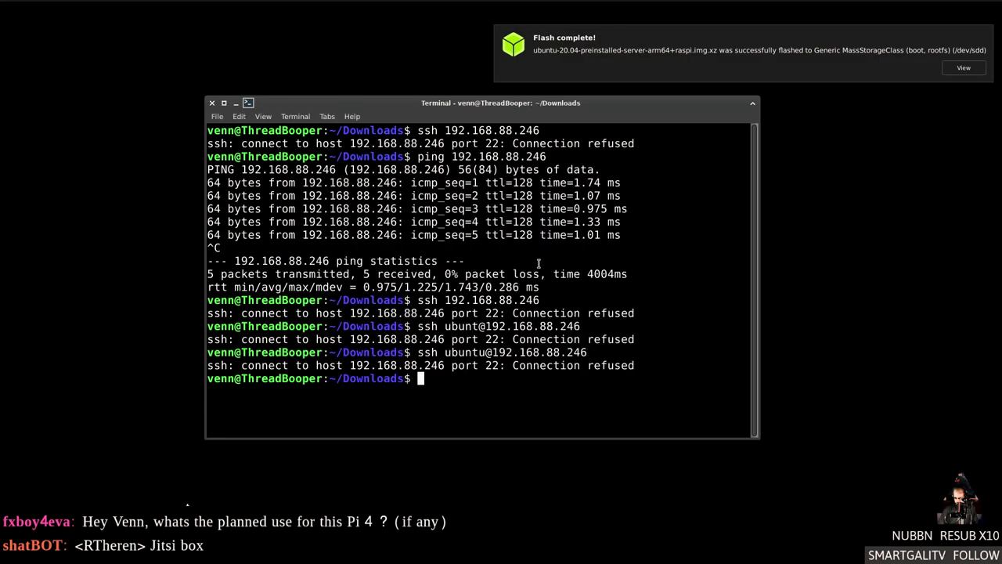